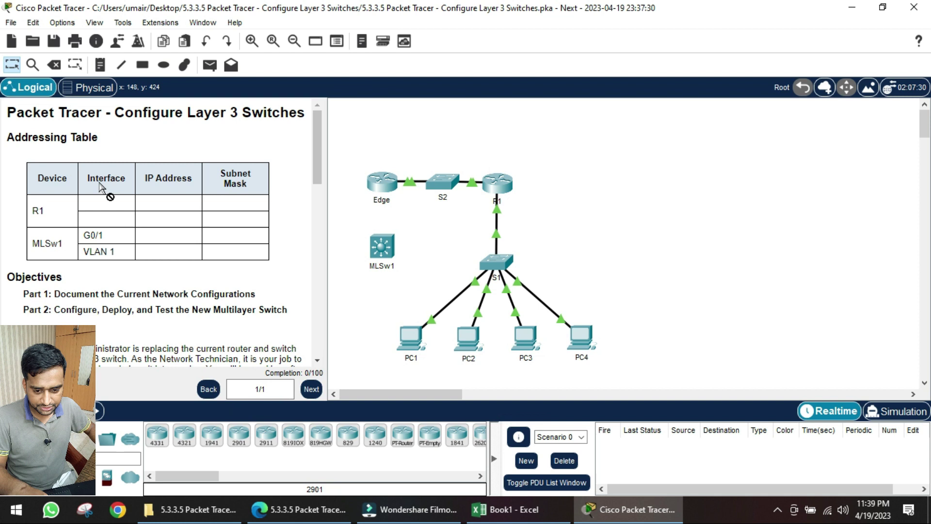
# - Read the activity's addressing table, objectives and scenario in the instructions
pyautogui.moveTo(98, 140); pyautogui.dragTo(10, 147)
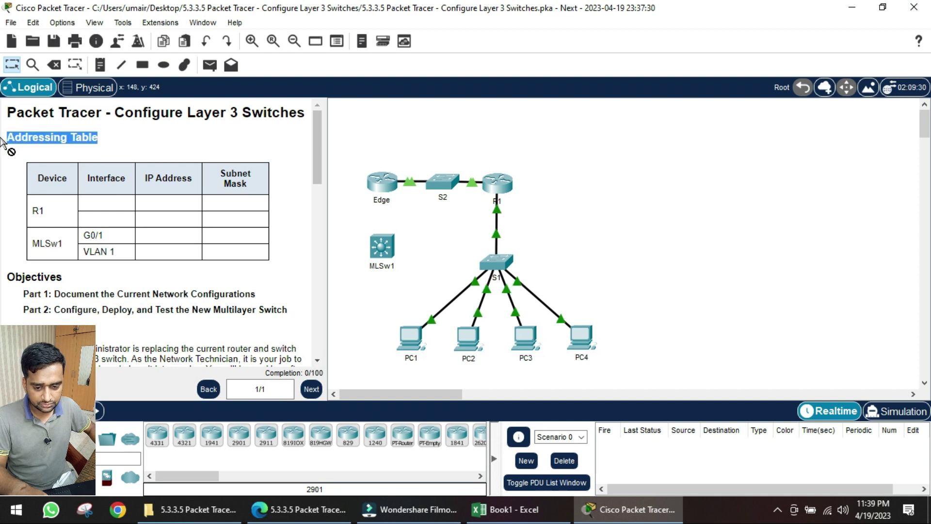
pyautogui.moveTo(70, 276); pyautogui.dragTo(66, 283)
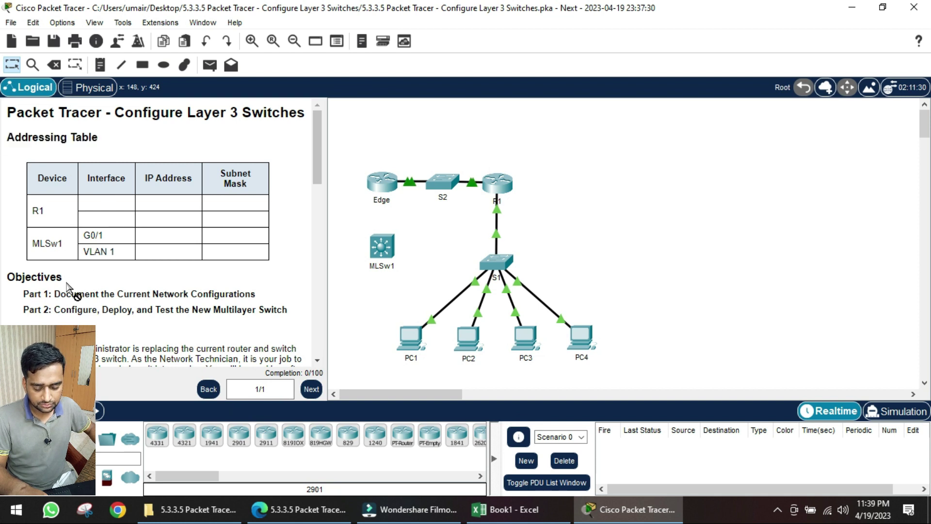
pyautogui.scroll(-1, 67, 286)
pyautogui.scroll(-1, 68, 288)
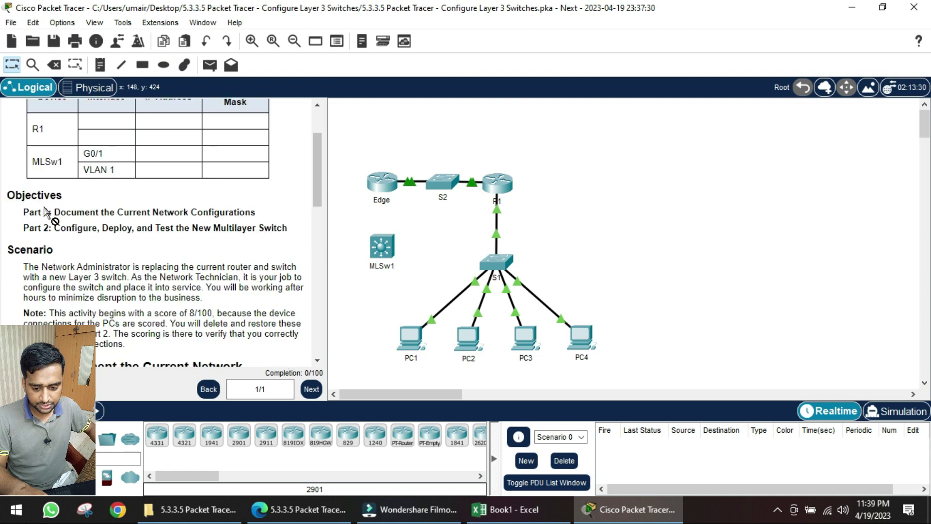
pyautogui.moveTo(55, 211); pyautogui.dragTo(76, 186)
pyautogui.scroll(-2, 233, 272)
pyautogui.scroll(1, 230, 277)
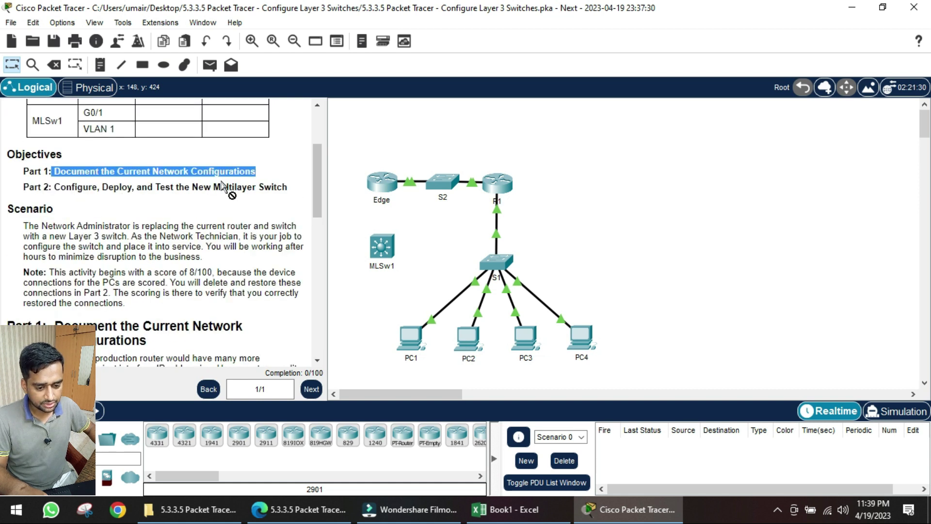
pyautogui.moveTo(190, 187); pyautogui.dragTo(288, 189)
pyautogui.scroll(-3, 211, 249)
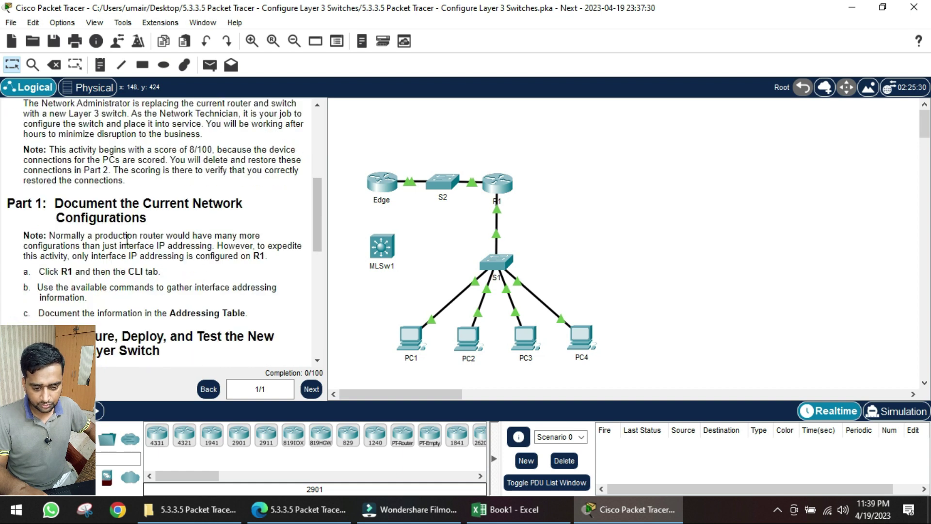
# - Read the Part 1 instructions on documenting R1's interface addressing, and return to the empty addressing table
pyautogui.moveTo(57, 199); pyautogui.dragTo(248, 211)
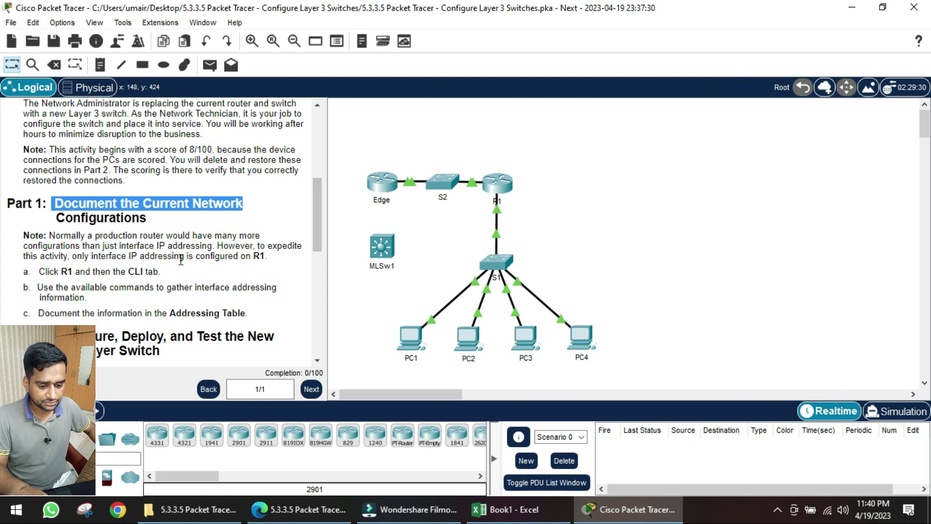
pyautogui.click(154, 274)
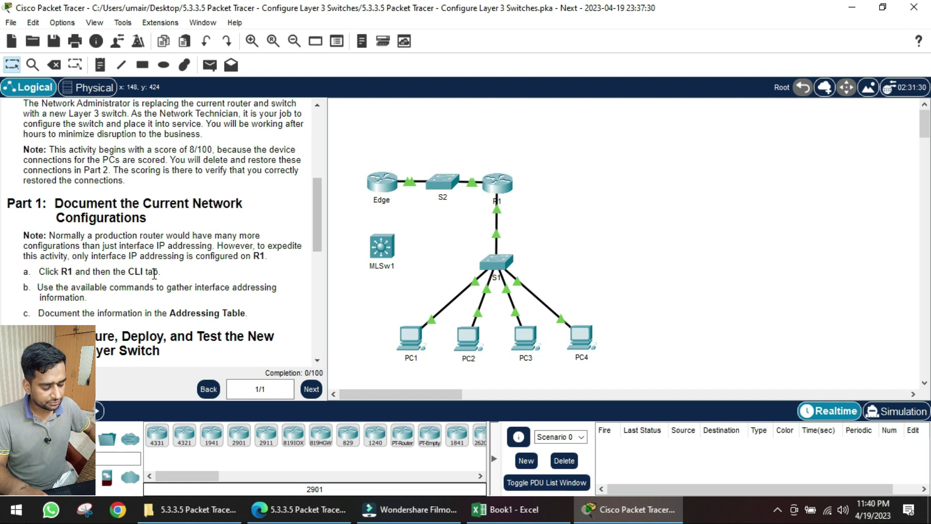
pyautogui.moveTo(267, 256); pyautogui.dragTo(110, 286)
pyautogui.scroll(-1, 121, 284)
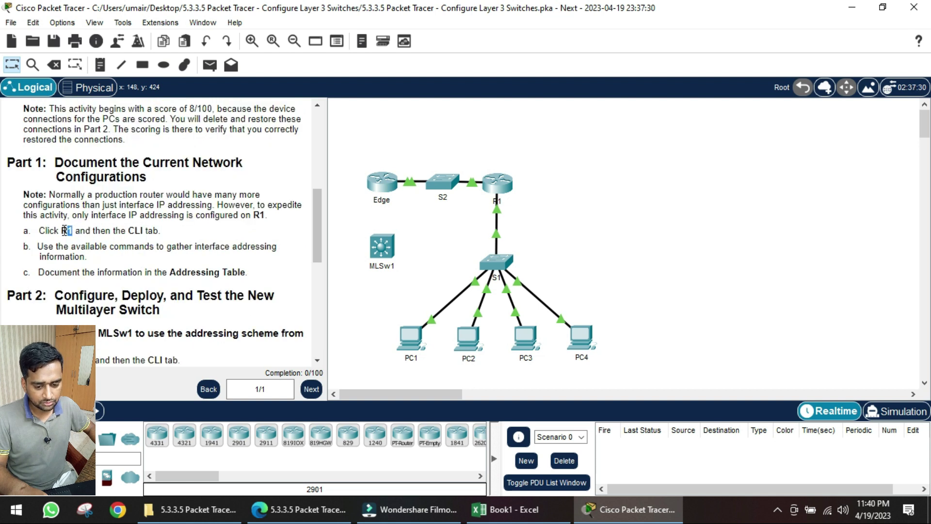
pyautogui.moveTo(161, 231); pyautogui.dragTo(126, 230)
pyautogui.click(86, 271)
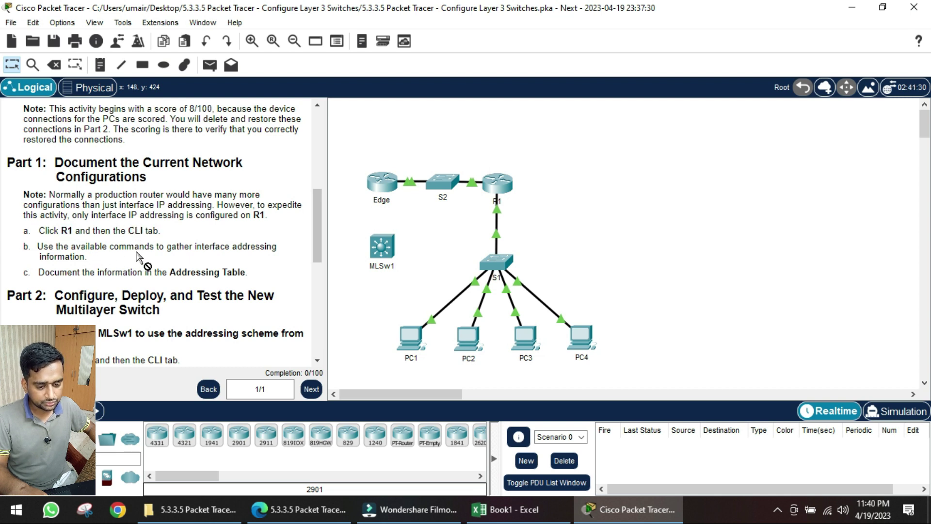
pyautogui.moveTo(249, 273); pyautogui.dragTo(158, 272)
pyautogui.click(138, 271)
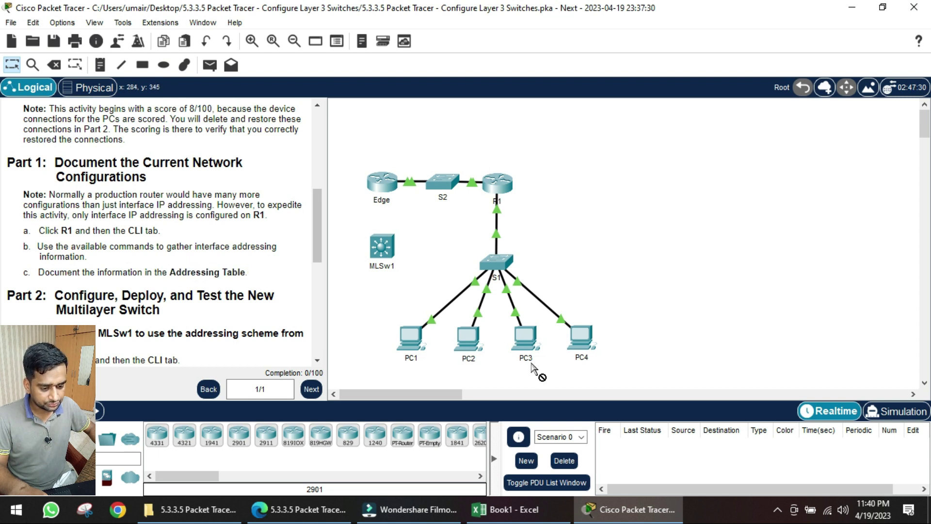
pyautogui.scroll(10, 211, 267)
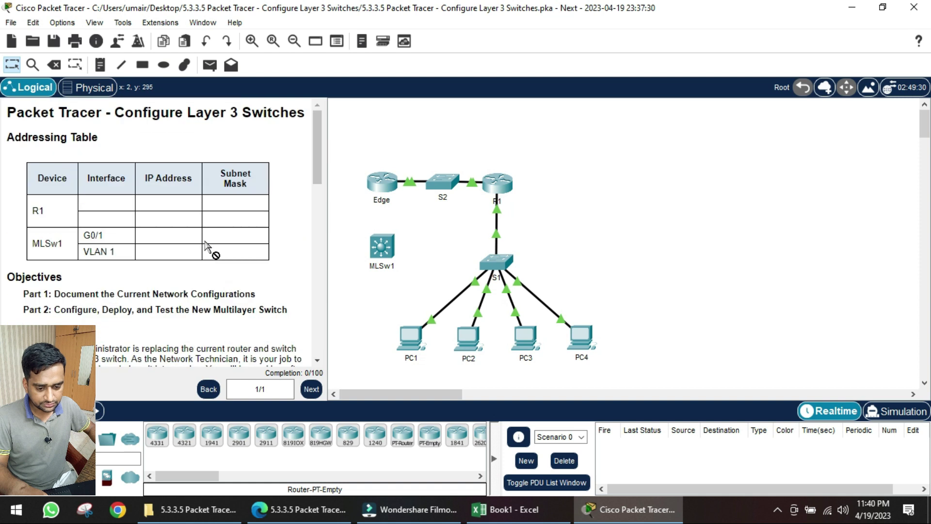
# - Review the addressing table prepared in the Excel workbook Book1, and return to Packet Tracer
pyautogui.click(508, 514)
pyautogui.click(456, 248)
pyautogui.click(307, 305)
pyautogui.click(329, 262)
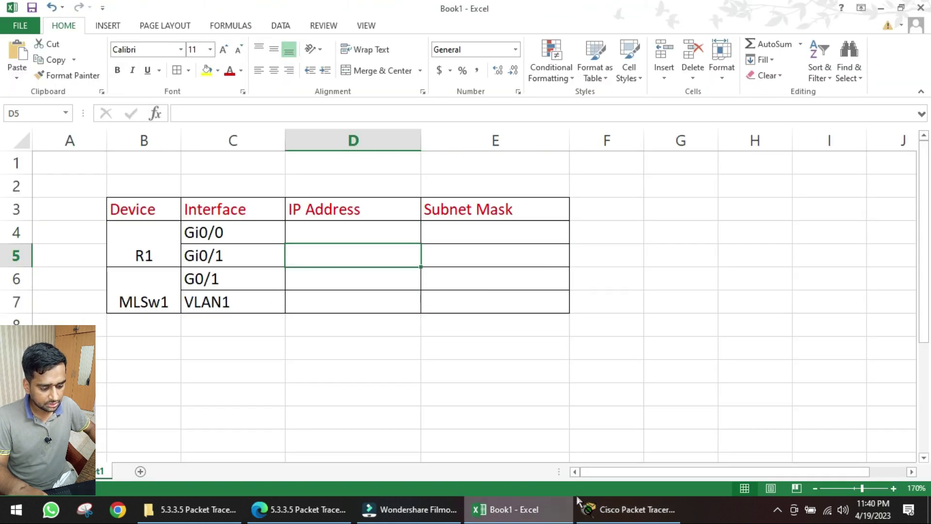
pyautogui.click(622, 511)
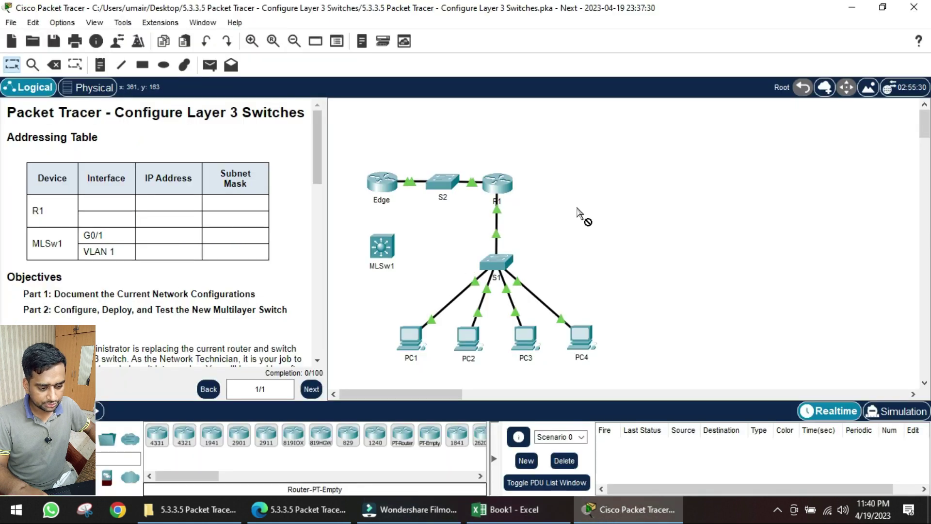
# - Open router R1's command line interface and start the console session at the Router> prompt
pyautogui.click(497, 183)
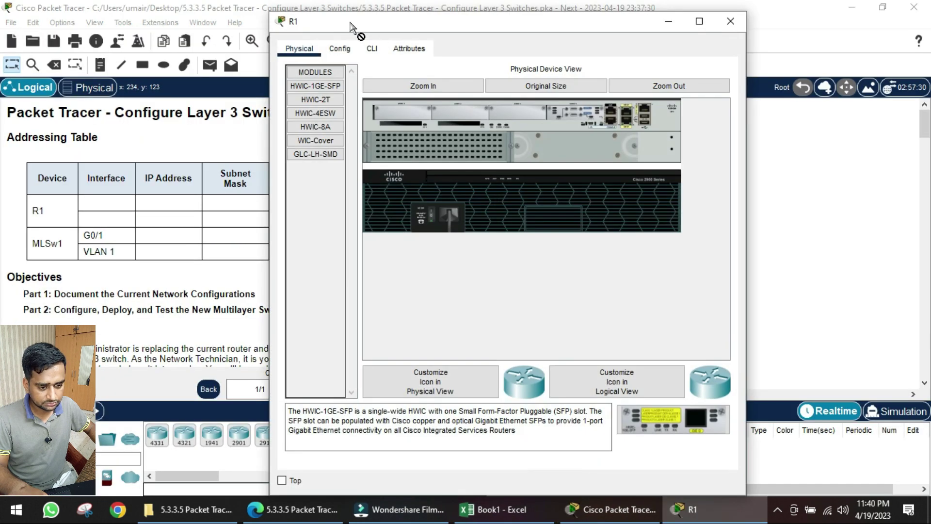
pyautogui.moveTo(358, 19); pyautogui.dragTo(474, 20)
pyautogui.click(486, 42)
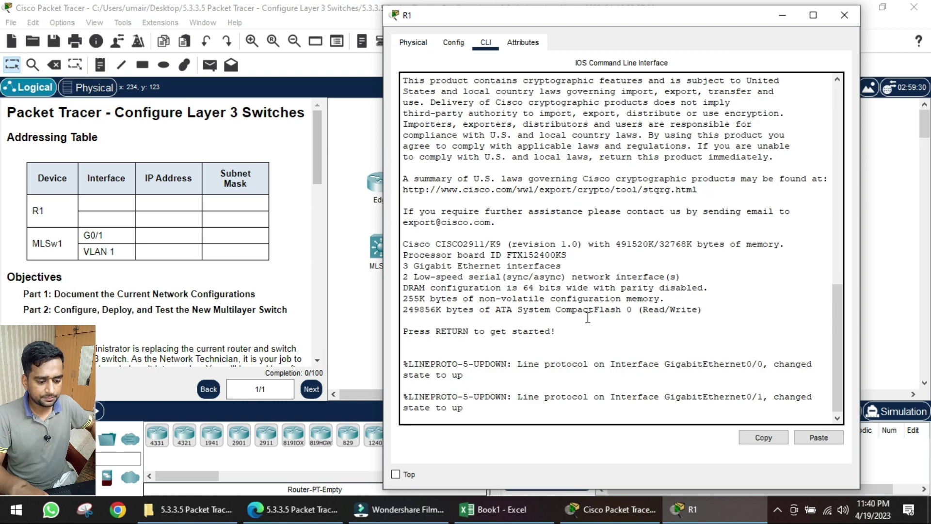
pyautogui.press('Return')
pyautogui.press('Return')
pyautogui.press('Return')
# - Enter privileged EXEC mode on R1 and list the interface addressing with "show ip inter br"
pyautogui.write('en')
pyautogui.press('Return')
pyautogui.write('show ip inter br')
pyautogui.press('Return')
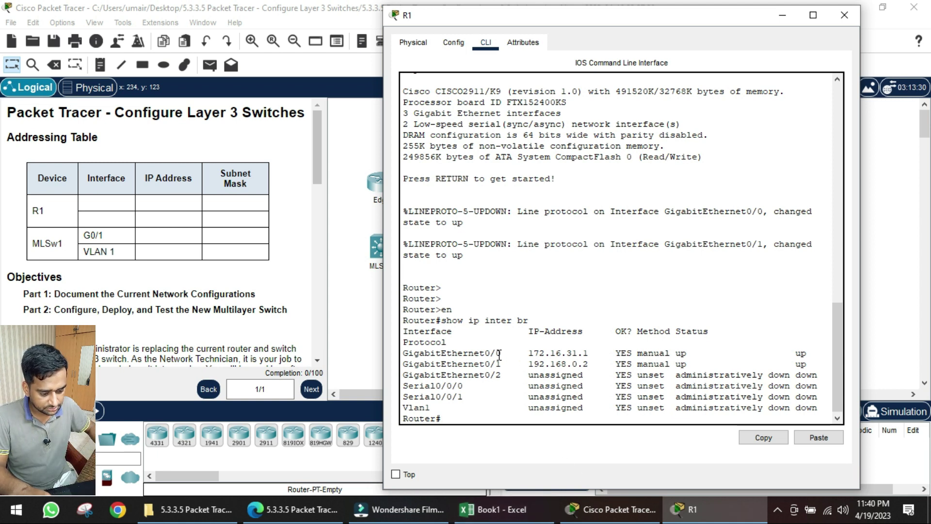
# - Check the R1 interface rows in the Excel table and try to copy GigabitEthernet0/0's IP address from the router's interface summary
pyautogui.click(493, 510)
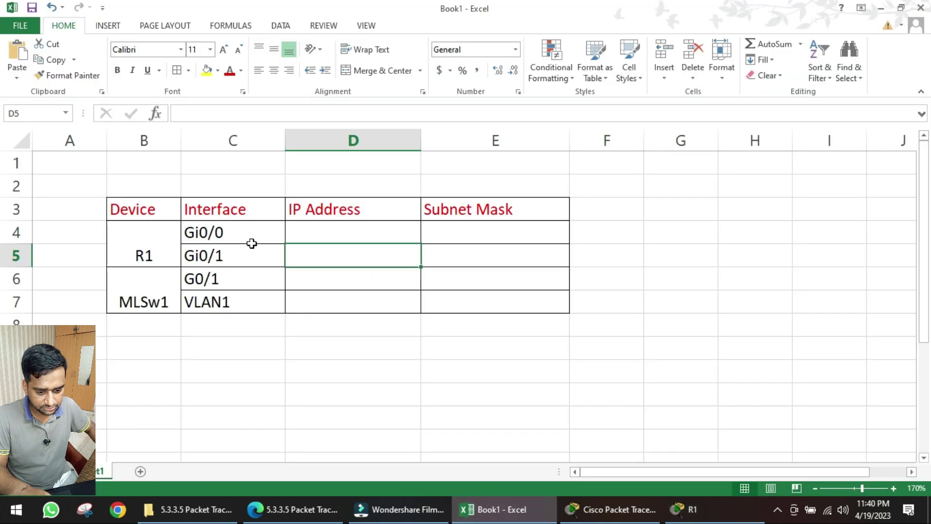
pyautogui.click(239, 233)
pyautogui.click(228, 259)
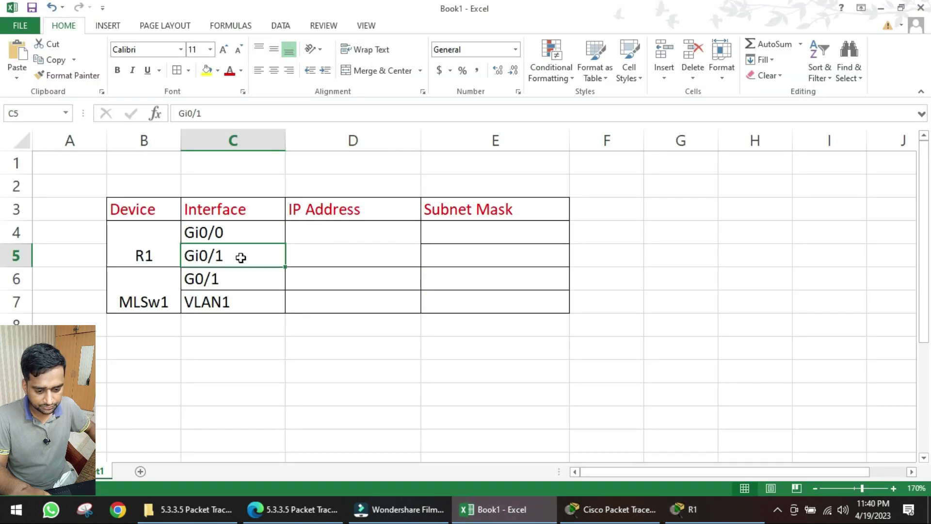
pyautogui.click(377, 232)
pyautogui.click(688, 509)
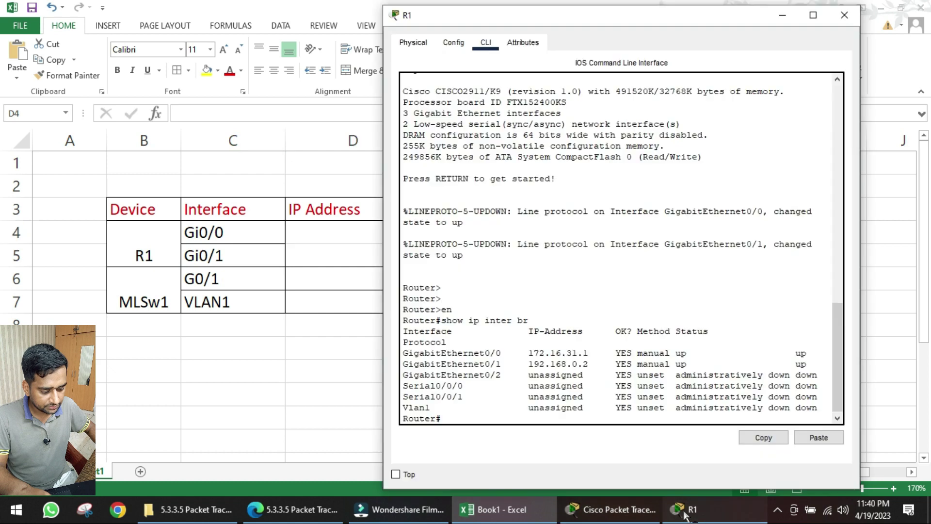
pyautogui.moveTo(531, 351); pyautogui.dragTo(587, 353)
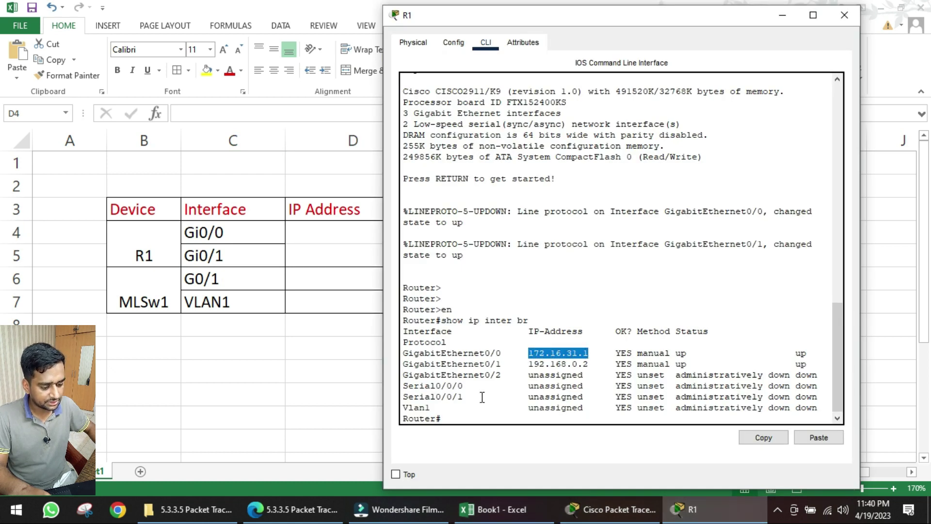
pyautogui.hotkey('ctrl', 'c')
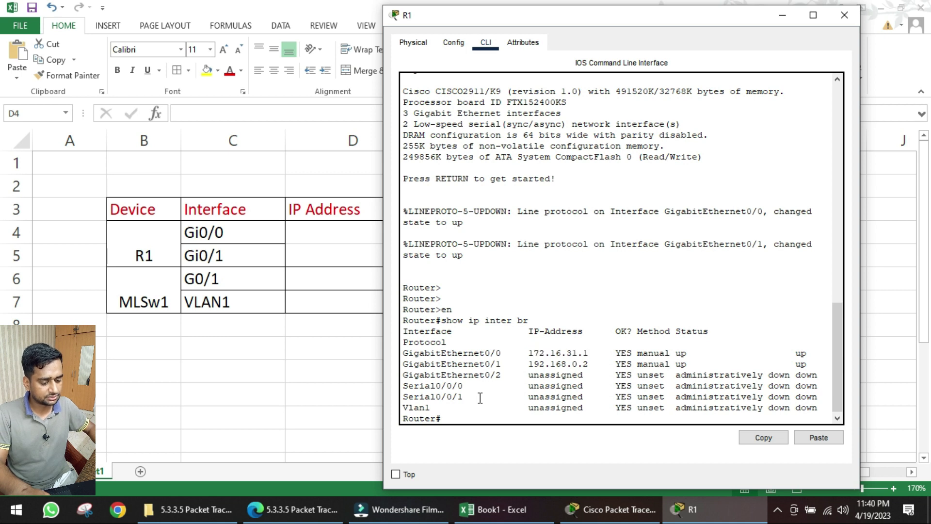
# - Display R1's running configuration with "show run" and page through it to the GigabitEthernet0/0 and 0/1 interface sections
pyautogui.press('Return')
pyautogui.press('Return')
pyautogui.press('Return')
pyautogui.write('s')
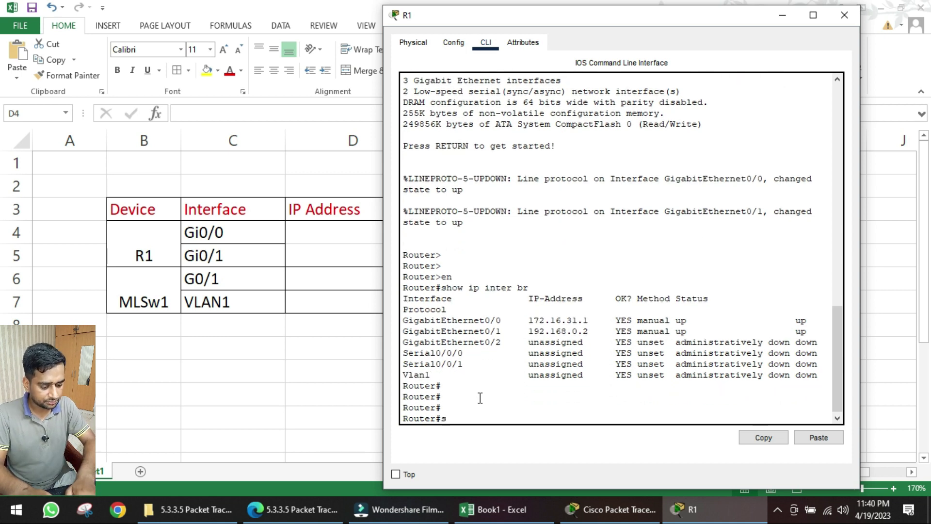
pyautogui.write('how run')
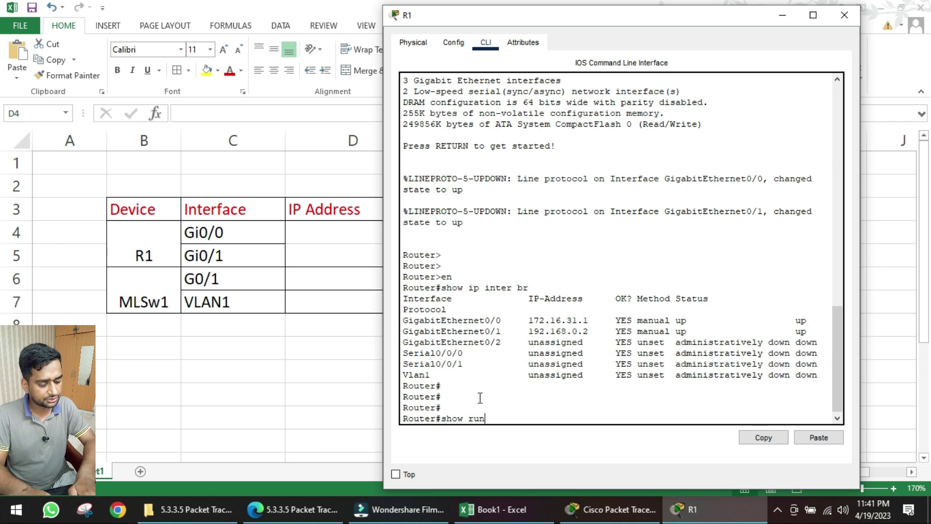
pyautogui.press('Return')
pyautogui.press('space')
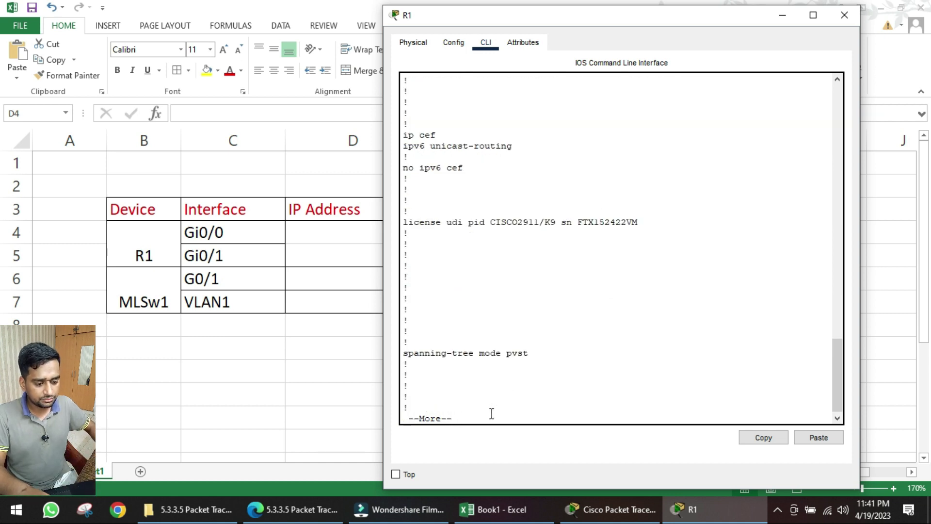
pyautogui.press('space')
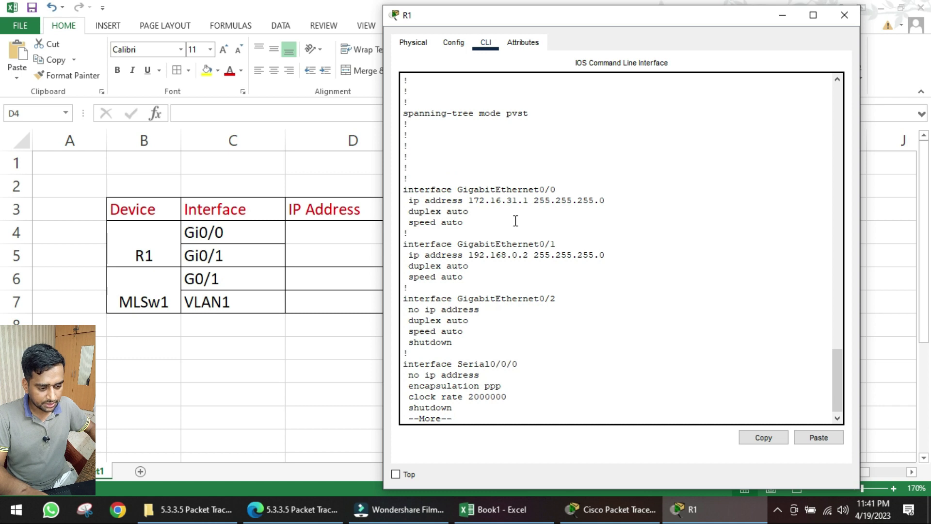
pyautogui.moveTo(458, 189); pyautogui.dragTo(553, 189)
pyautogui.click(533, 237)
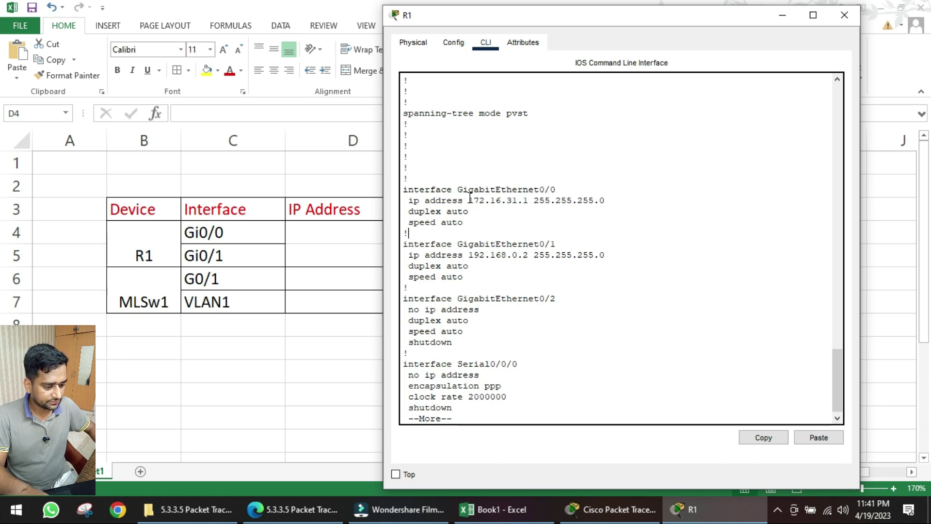
# - Copy GigabitEthernet0/0's IP address 172.16.31.1 from R1's running configuration into cell D4 of the Excel table
pyautogui.moveTo(470, 199); pyautogui.dragTo(498, 200)
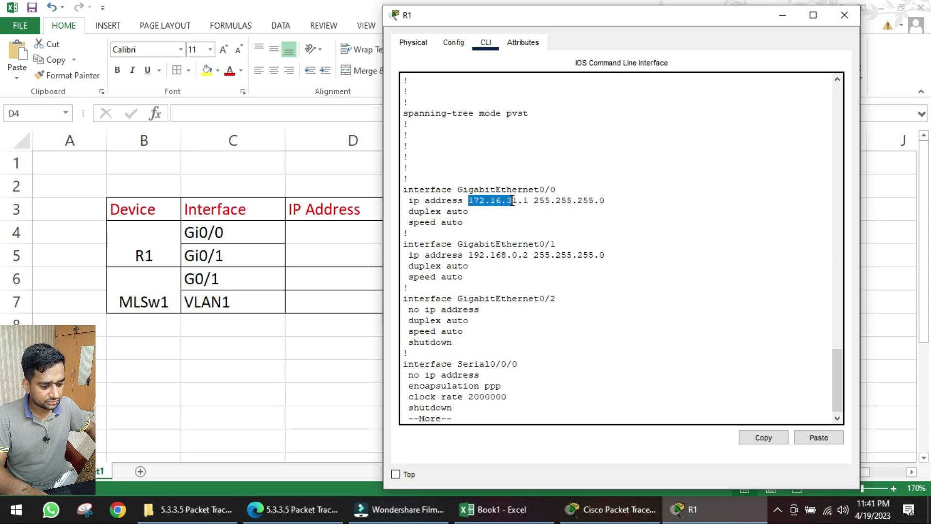
pyautogui.rightClick(491, 202)
pyautogui.click(509, 211)
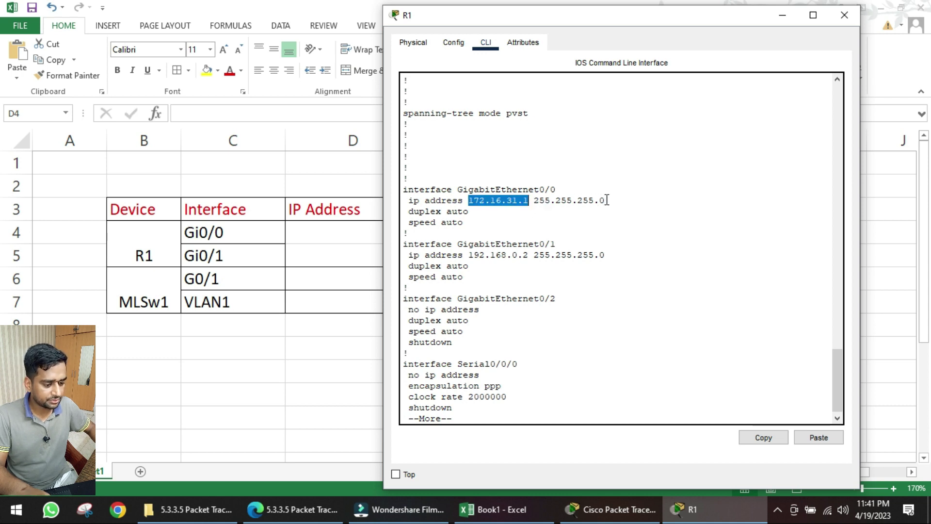
pyautogui.click(306, 232)
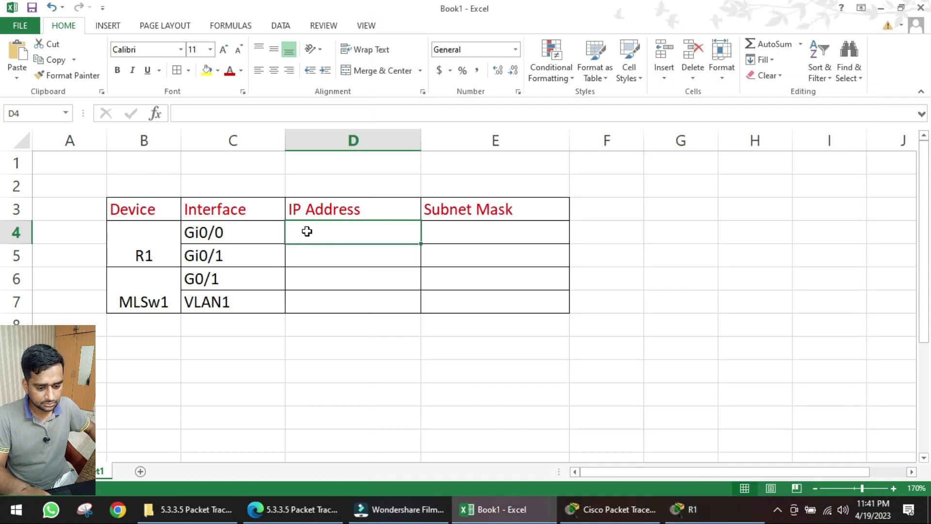
pyautogui.hotkey('ctrl', 'v')
# - Enter 255.255.255.0 as the subnet mask for Gi0/0 in cell E4
pyautogui.press('Tab')
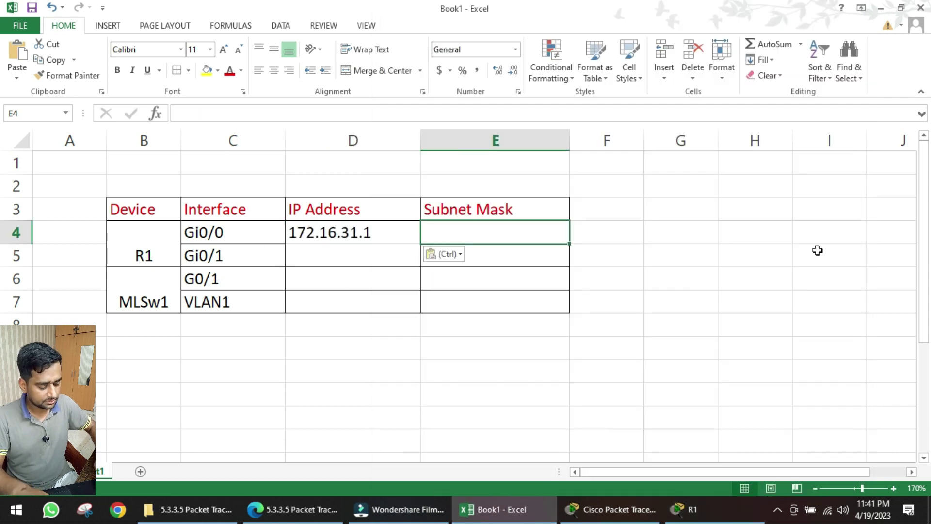
pyautogui.write('255.255.255.255.0')
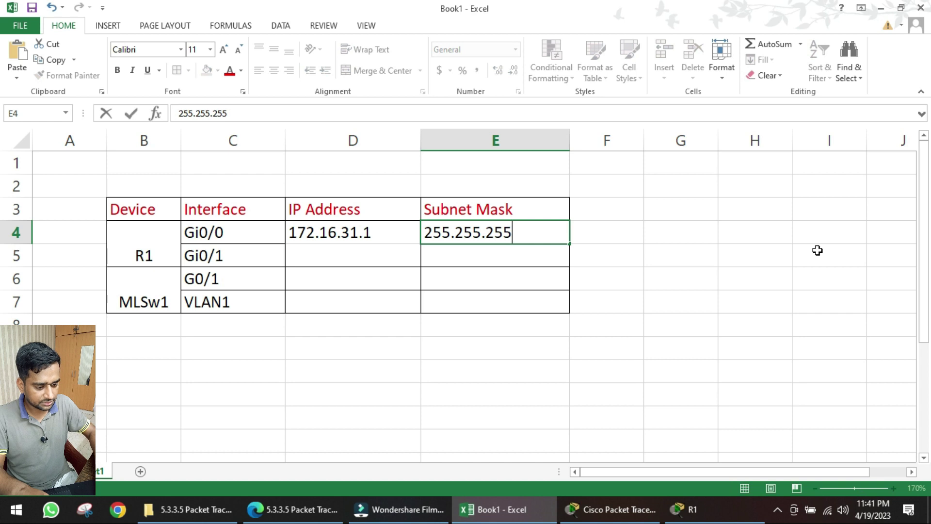
pyautogui.press('Return')
# - Copy GigabitEthernet0/1's IP address 192.168.0.2 from R1's running configuration into cell D5 of the Excel table
pyautogui.click(311, 254)
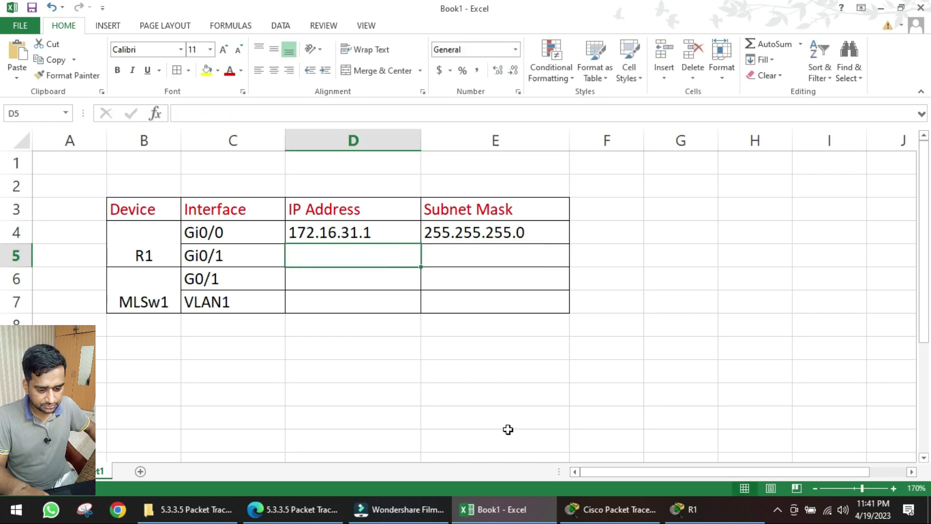
pyautogui.click(689, 509)
pyautogui.click(475, 266)
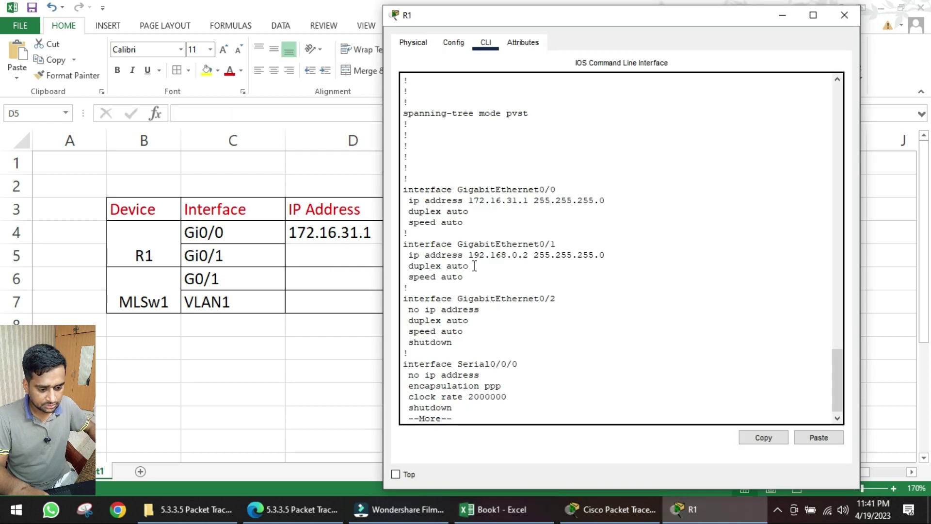
pyautogui.moveTo(469, 257); pyautogui.dragTo(529, 257)
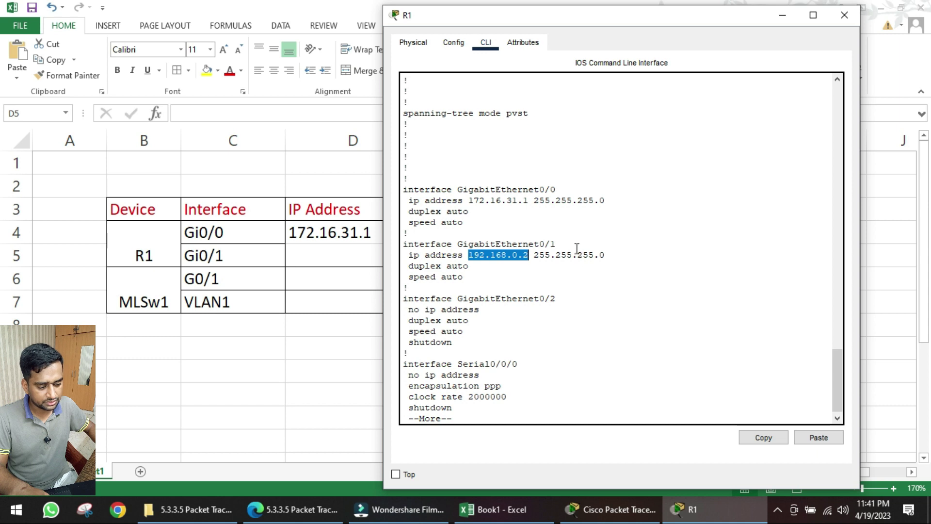
pyautogui.rightClick(516, 258)
pyautogui.click(542, 266)
pyautogui.click(334, 256)
pyautogui.hotkey('ctrl', 'v')
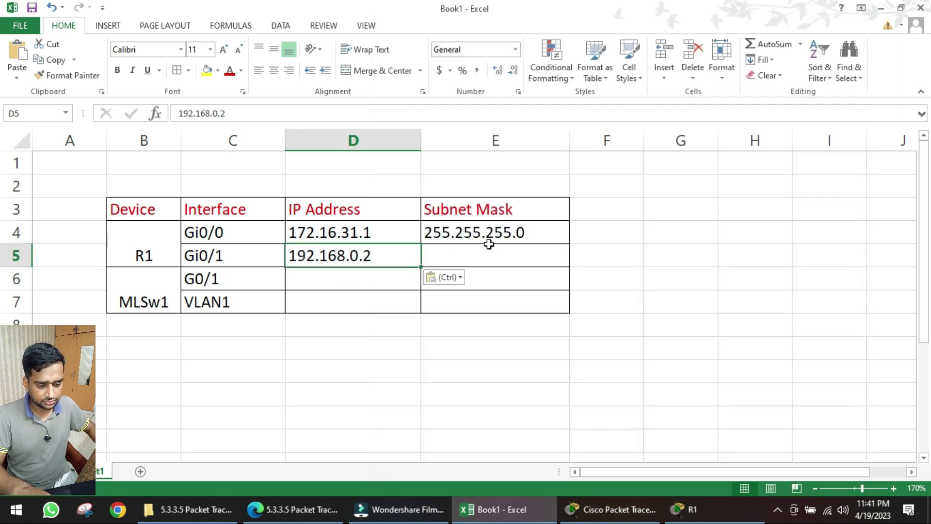
# - Copy the Gi0/0 subnet mask 255.255.255.0 from cell E4 into cell E5 for Gi0/1
pyautogui.click(490, 255)
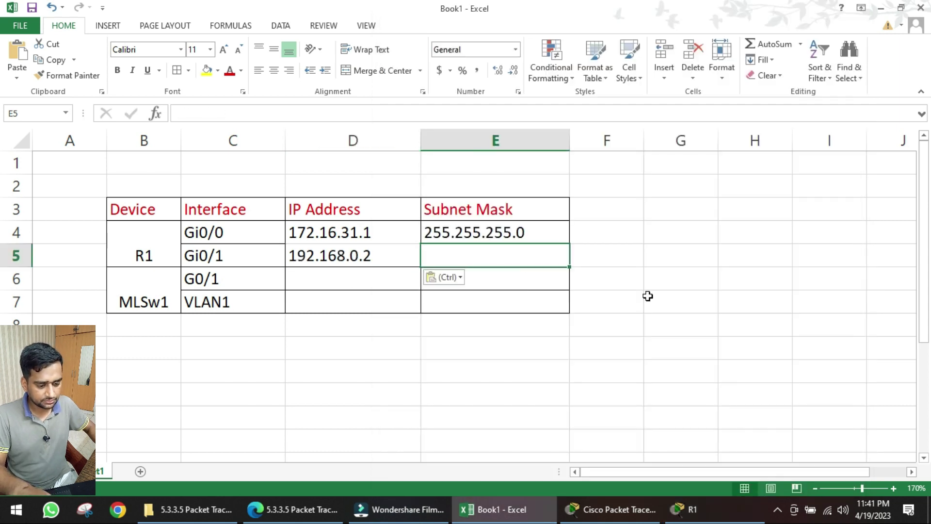
pyautogui.click(464, 232)
pyautogui.hotkey('ctrl', 'c')
pyautogui.click(493, 253)
pyautogui.hotkey('ctrl', 'v')
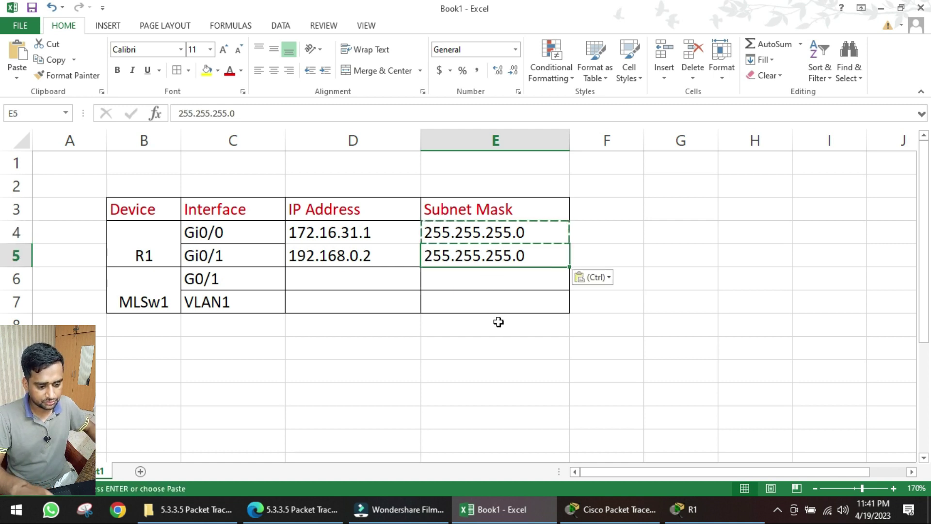
pyautogui.click(300, 283)
pyautogui.click(398, 343)
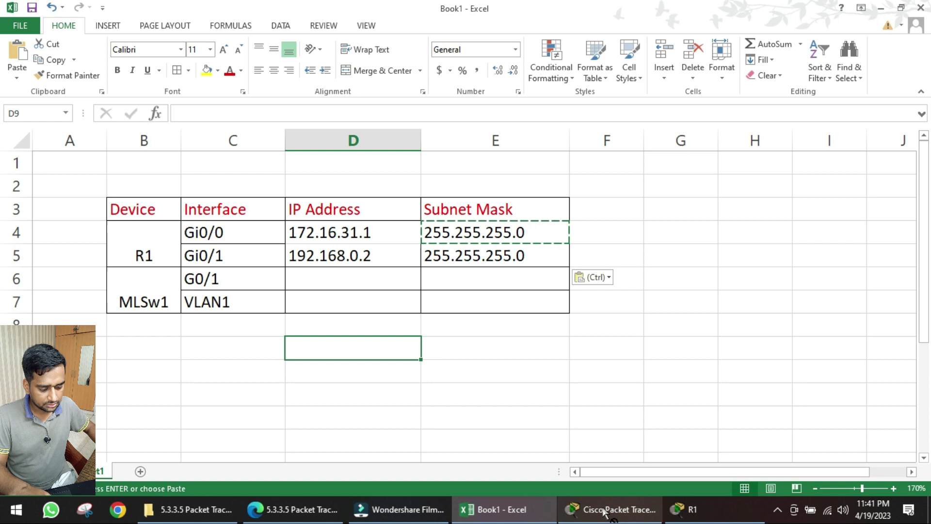
# - Switch to Packet Tracer and read the instructions through Part 2 Step 1 on configuring MLSw1 with R1's addressing scheme
pyautogui.click(642, 515)
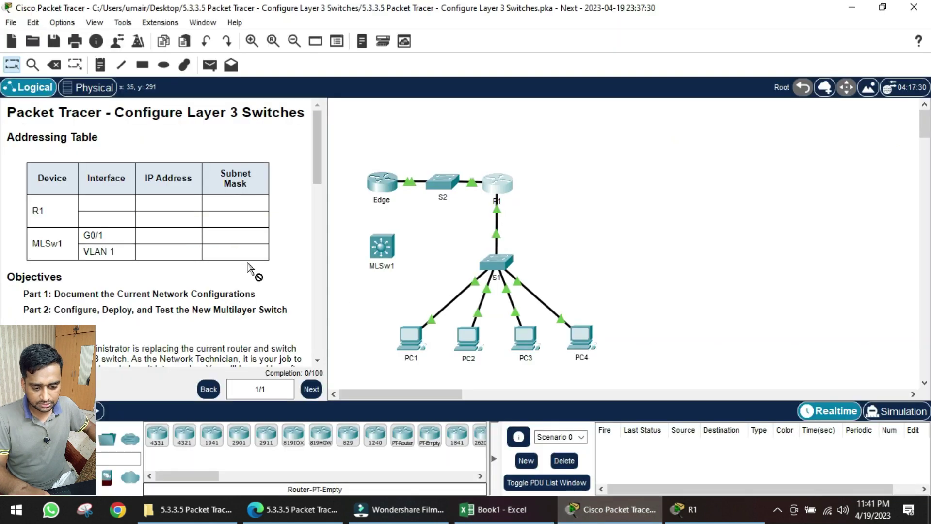
pyautogui.scroll(-4, 190, 262)
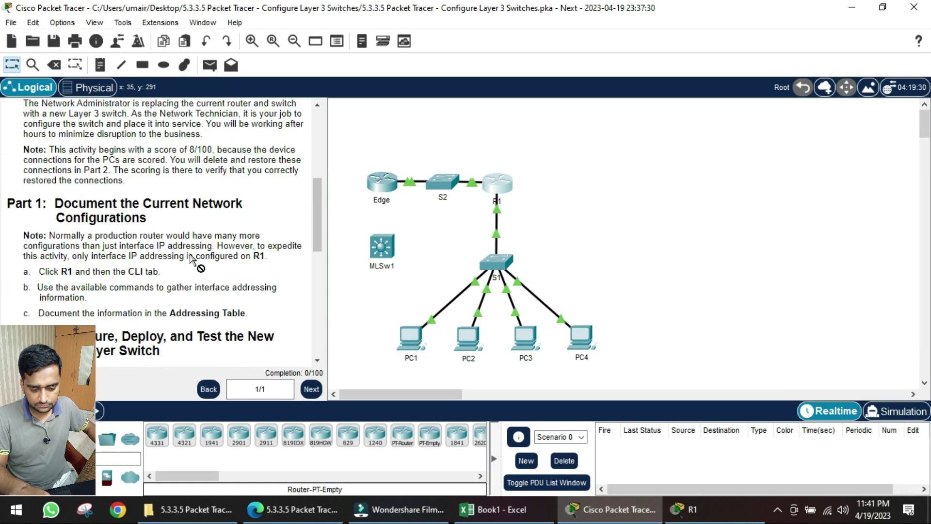
pyautogui.scroll(-3, 194, 262)
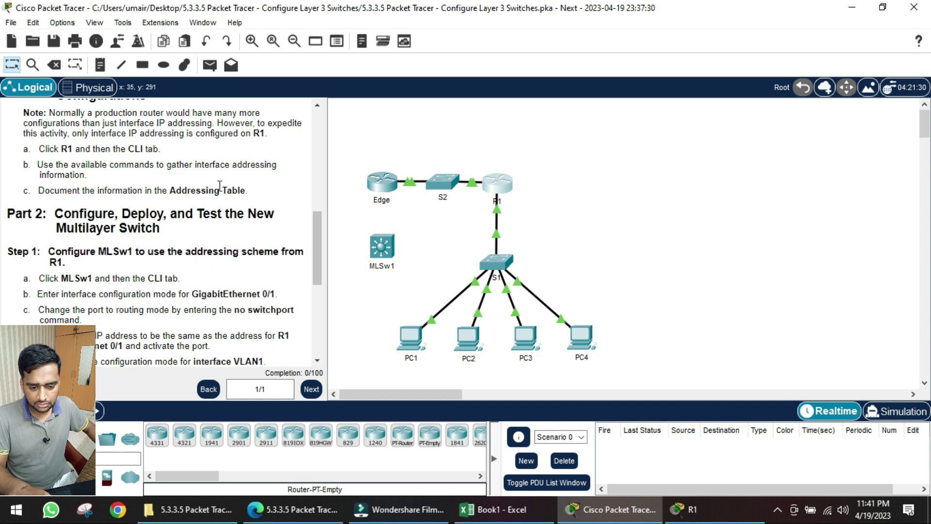
pyautogui.moveTo(248, 192); pyautogui.dragTo(167, 188)
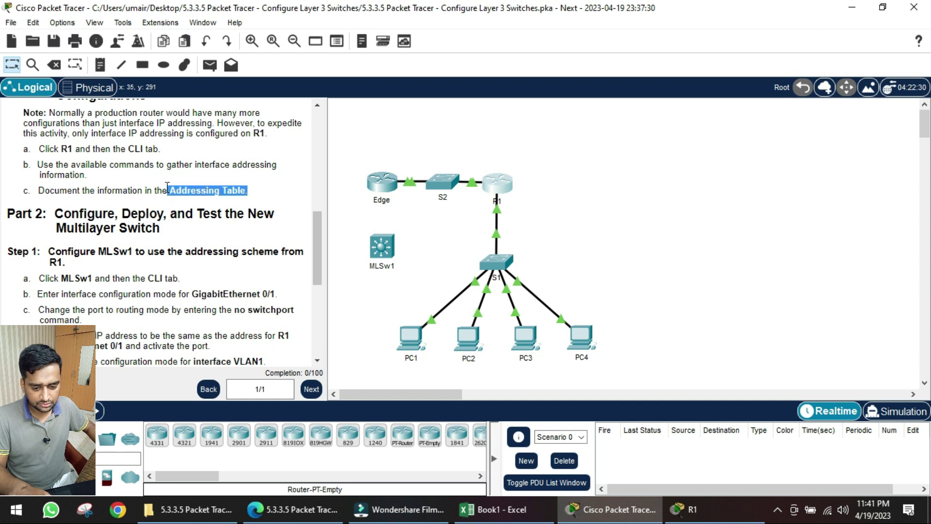
pyautogui.click(172, 249)
pyautogui.moveTo(45, 214); pyautogui.dragTo(23, 214)
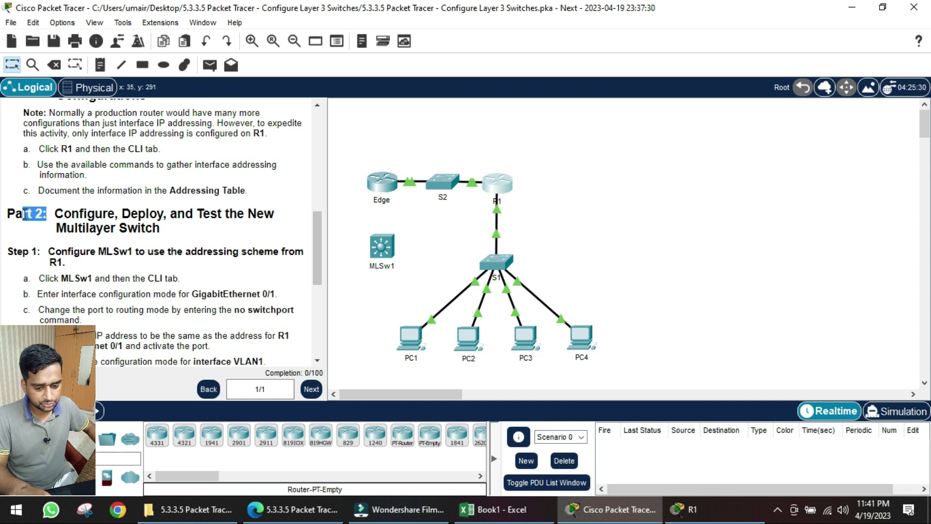
pyautogui.click(271, 249)
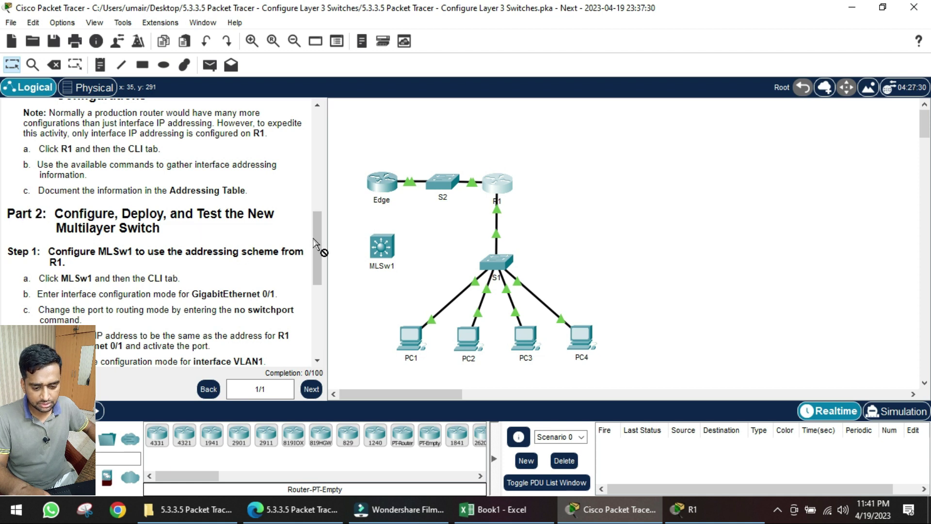
pyautogui.scroll(-5, 316, 272)
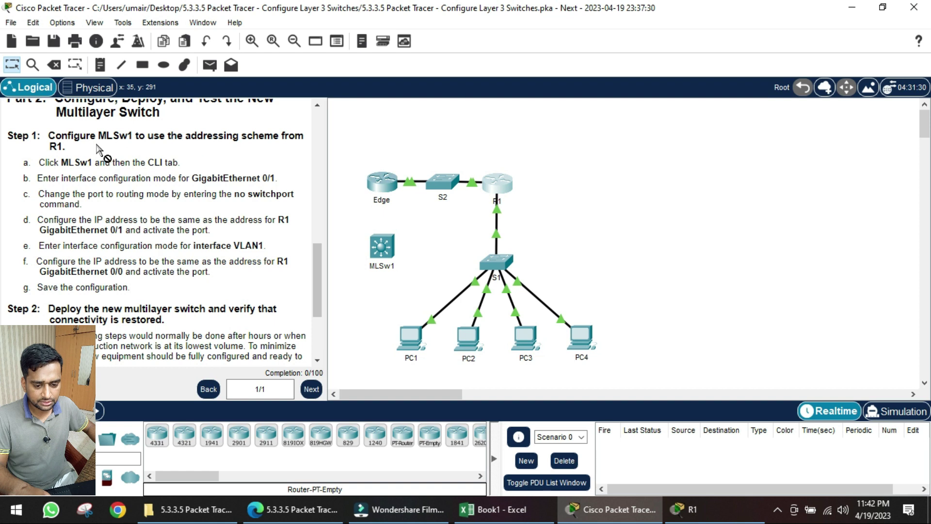
pyautogui.moveTo(202, 135); pyautogui.dragTo(302, 138)
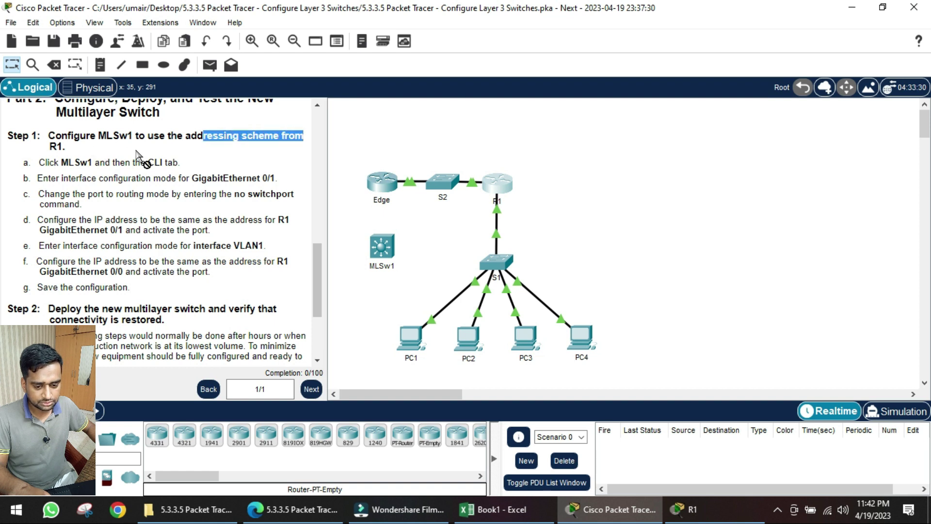
pyautogui.tripleClick(50, 145)
pyautogui.click(50, 145)
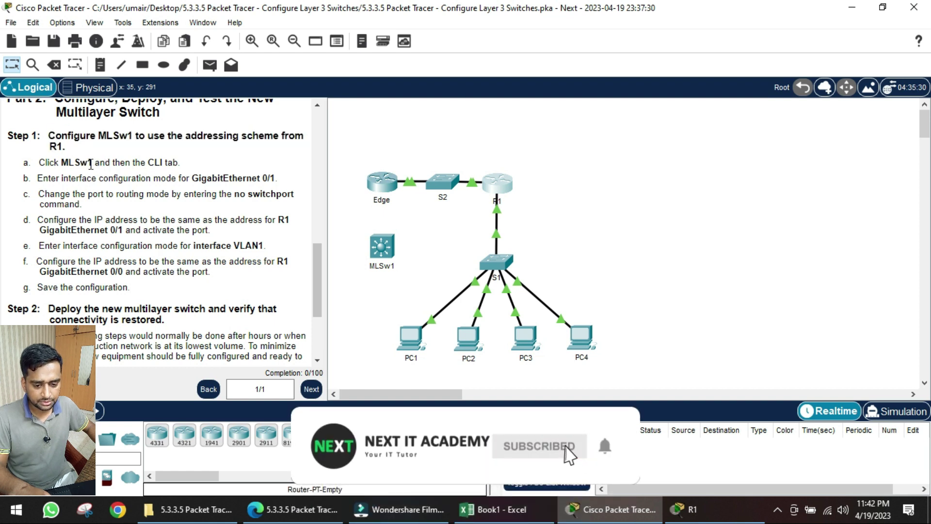
pyautogui.moveTo(150, 163); pyautogui.dragTo(277, 178)
pyautogui.click(260, 214)
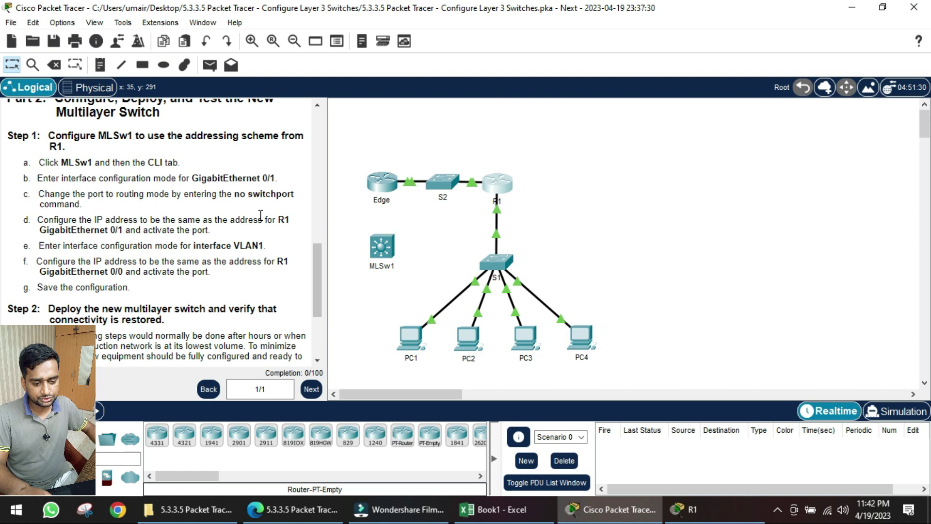
pyautogui.moveTo(235, 193); pyautogui.dragTo(296, 195)
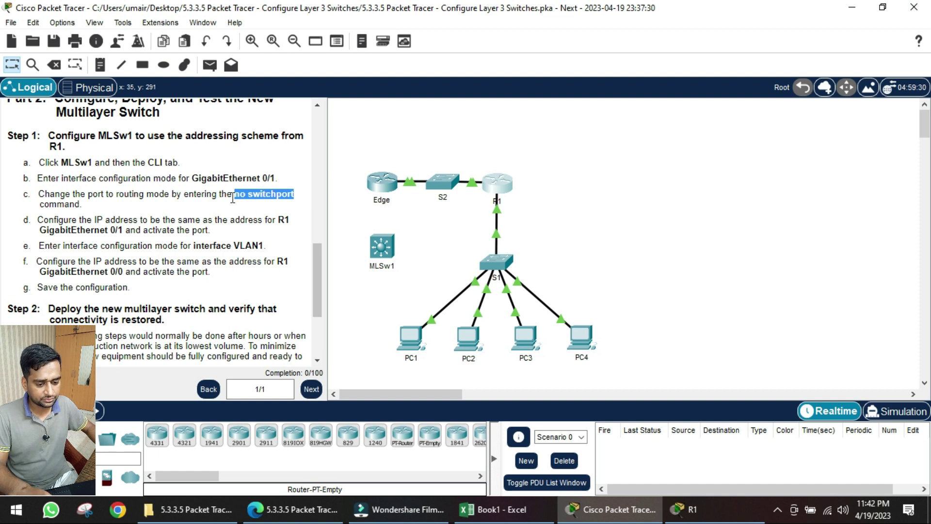
pyautogui.moveTo(232, 199); pyautogui.dragTo(183, 208)
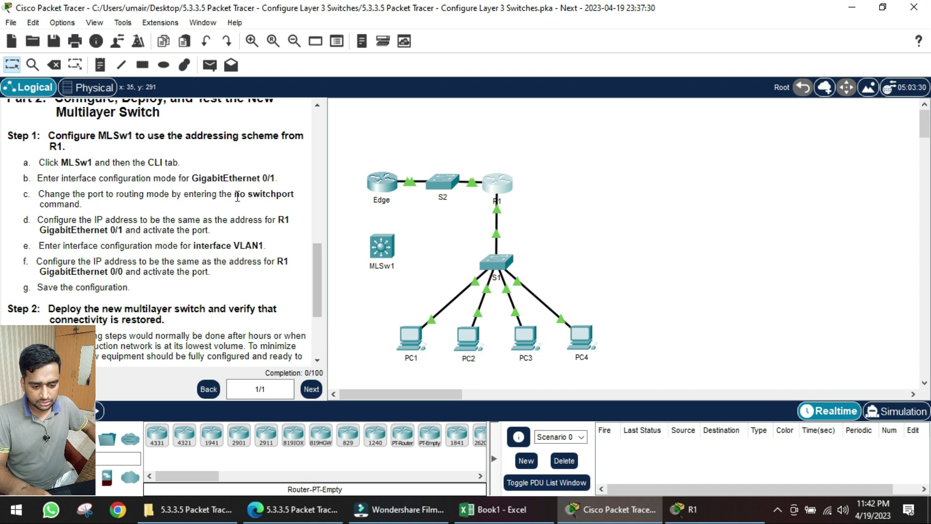
pyautogui.moveTo(171, 196); pyautogui.dragTo(125, 196)
pyautogui.click(102, 217)
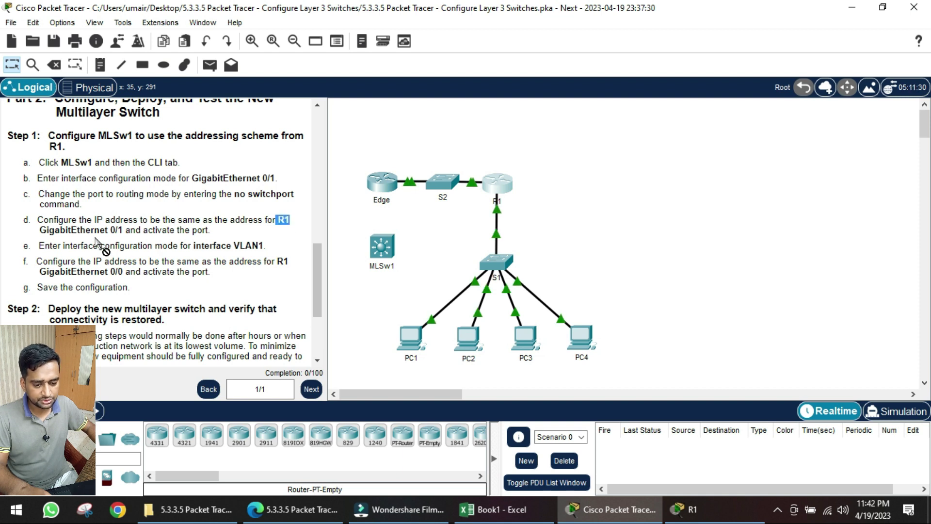
# - Open the command line of multilayer switch MLSw1 and enter global configuration mode with "en" and "config ter"
pyautogui.moveTo(122, 230); pyautogui.dragTo(383, 252)
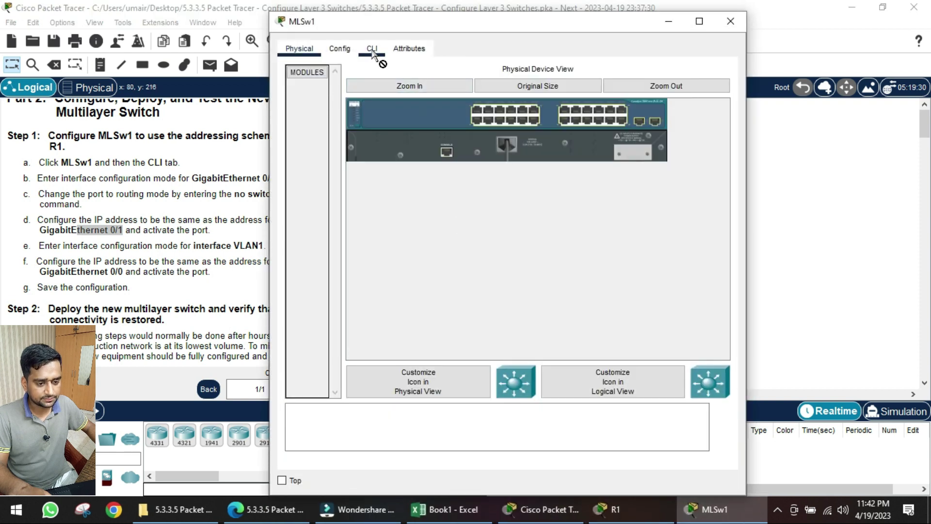
pyautogui.click(373, 50)
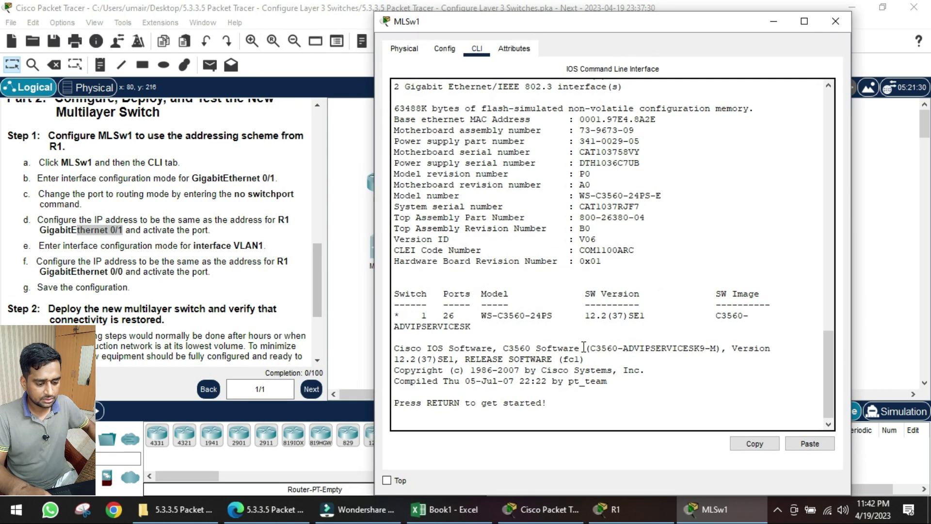
pyautogui.press('Return')
pyautogui.press('Return')
pyautogui.write('en')
pyautogui.press('Return')
pyautogui.write('configu')
pyautogui.press('BackSpace')
pyautogui.write('ter')
pyautogui.press('Return')
pyautogui.press('Return')
pyautogui.press('Return')
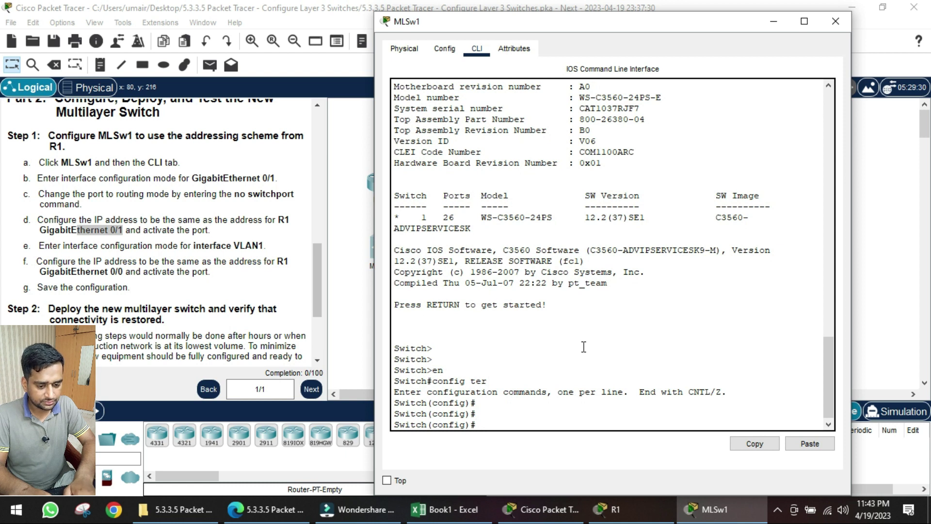
# - Enter interface configuration for gi0/1 on MLSw1 and change the port to routing mode with "no switchport"
pyautogui.write('inter gi0/1')
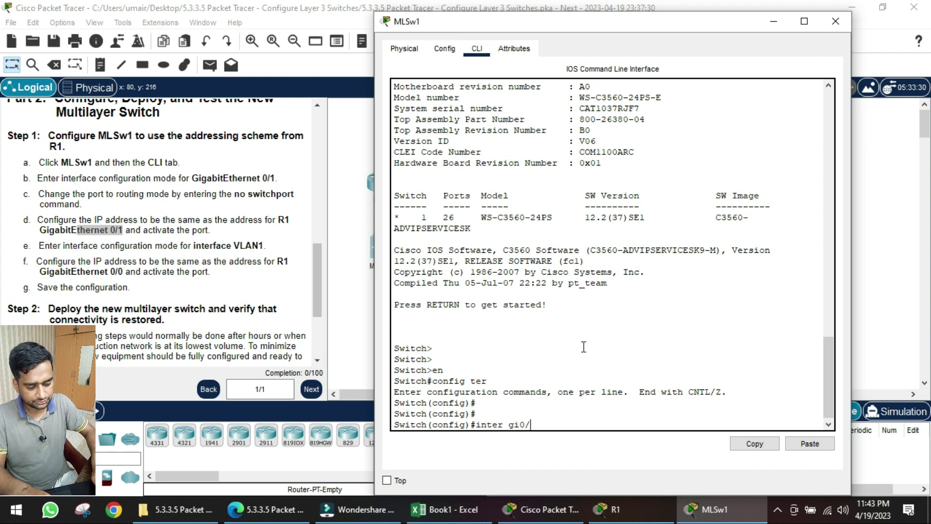
pyautogui.press('Return')
pyautogui.write('no sw')
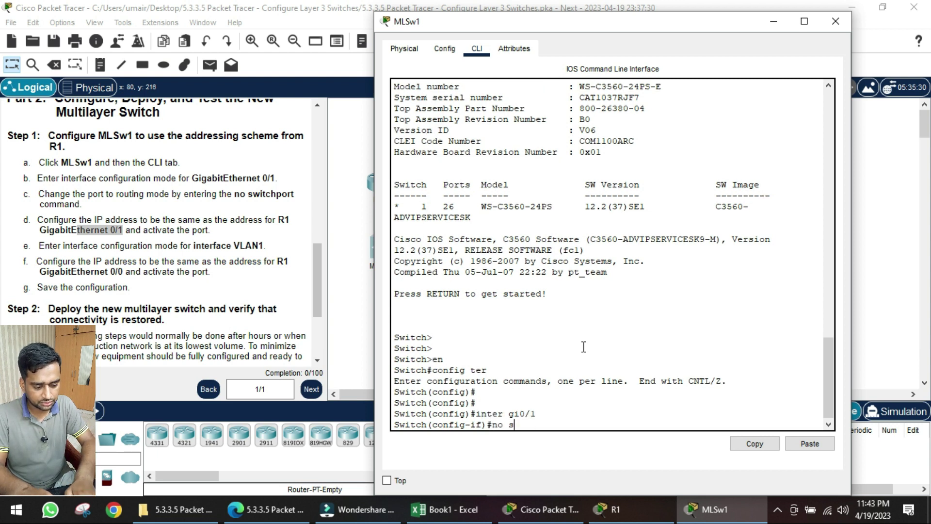
pyautogui.press('Tab')
pyautogui.press('Return')
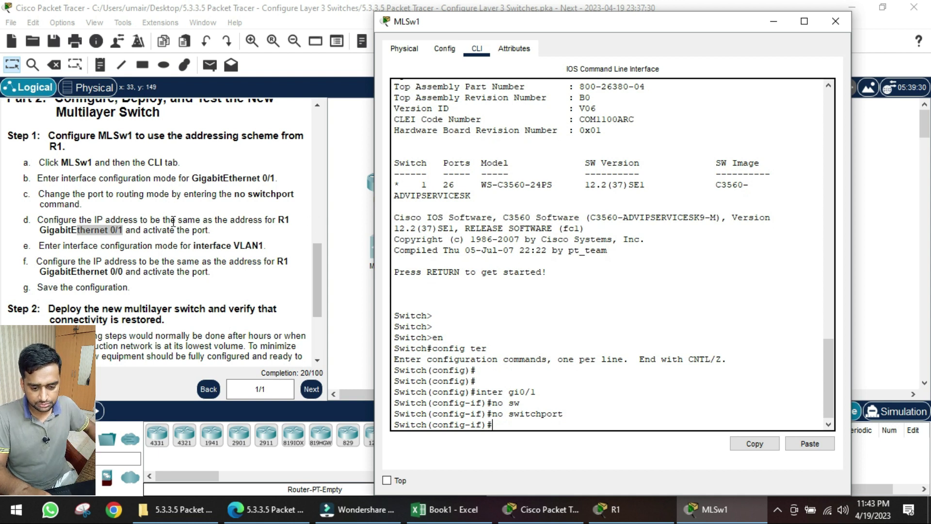
# - Check instruction d on the port's IP address against R1's Gi0/1 row in the Excel addressing table
pyautogui.click(178, 235)
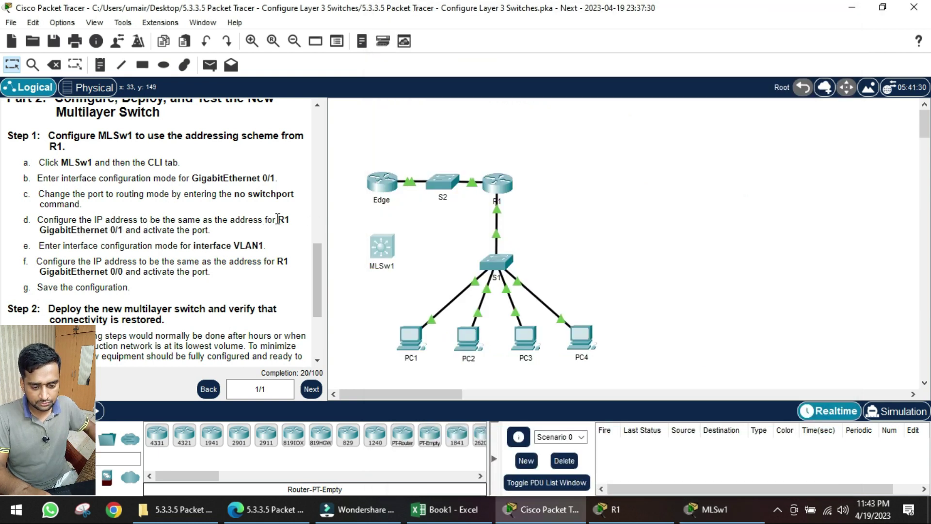
pyautogui.click(83, 231)
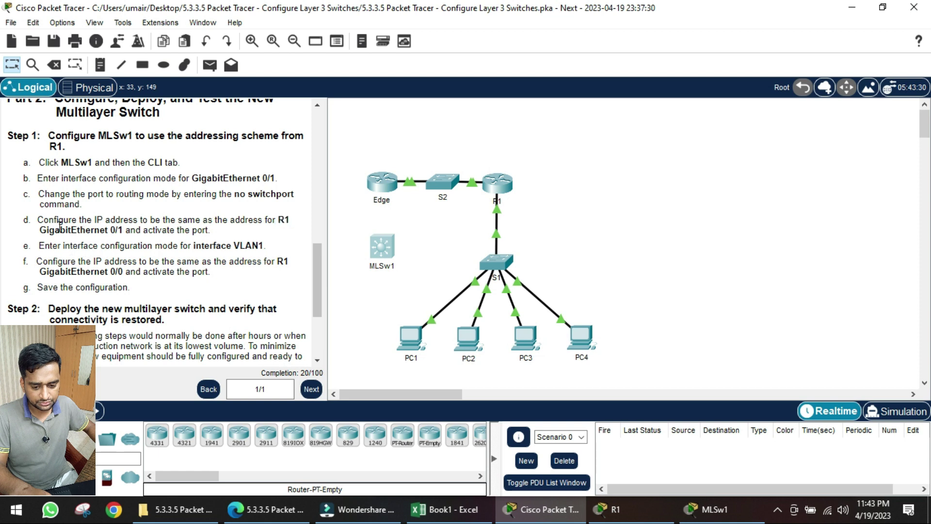
pyautogui.moveTo(103, 231); pyautogui.dragTo(127, 232)
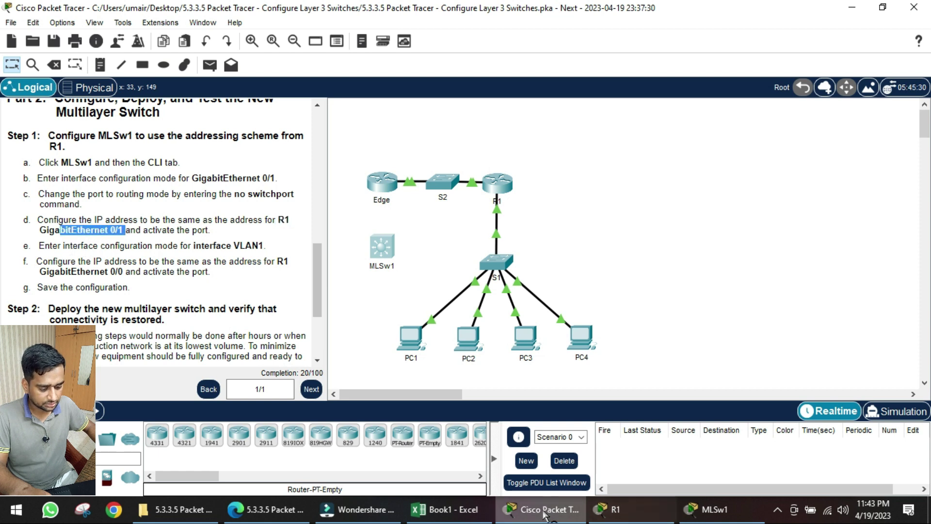
pyautogui.click(441, 509)
pyautogui.click(343, 274)
pyautogui.click(326, 255)
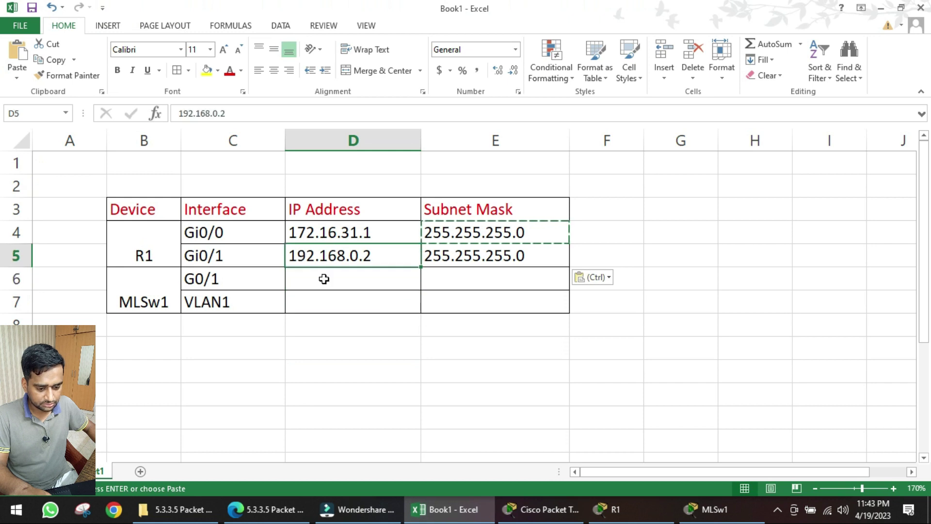
pyautogui.click(542, 518)
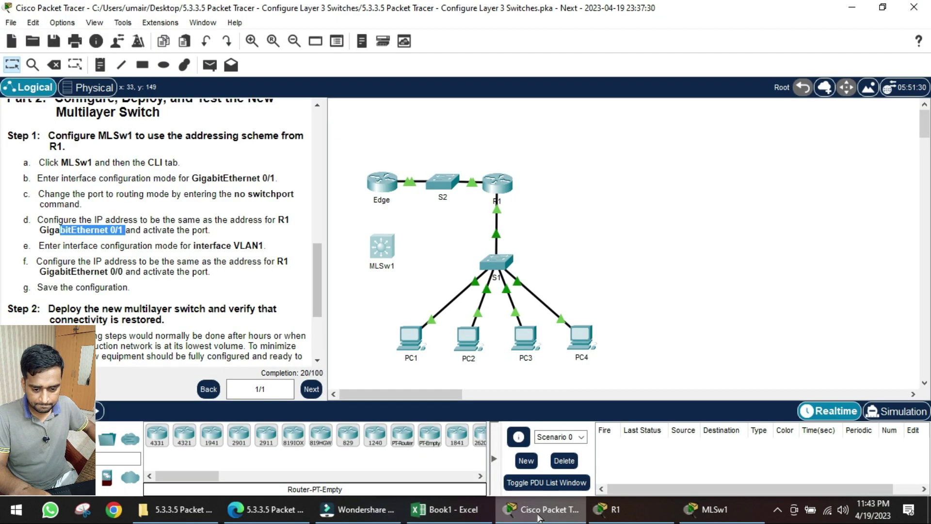
pyautogui.click(539, 518)
pyautogui.click(249, 252)
pyautogui.click(303, 250)
# - Assign MLSw1's gi0/1 interface the address with "ip add 192.168.0.2 255.255.255.0", keeping the Excel table in view beside the command line
pyautogui.click(682, 515)
pyautogui.moveTo(431, 23); pyautogui.dragTo(499, 22)
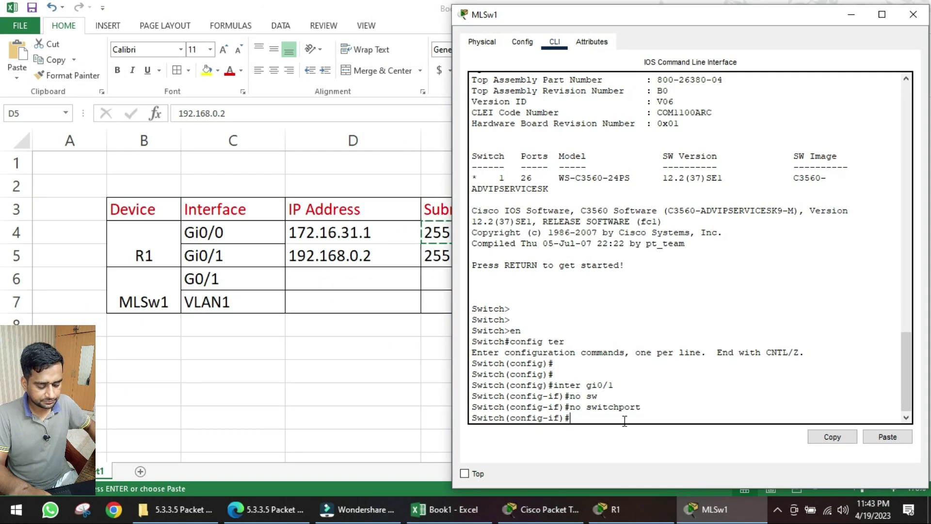
pyautogui.write('ip add 192.168.0.2 255.255.255.0')
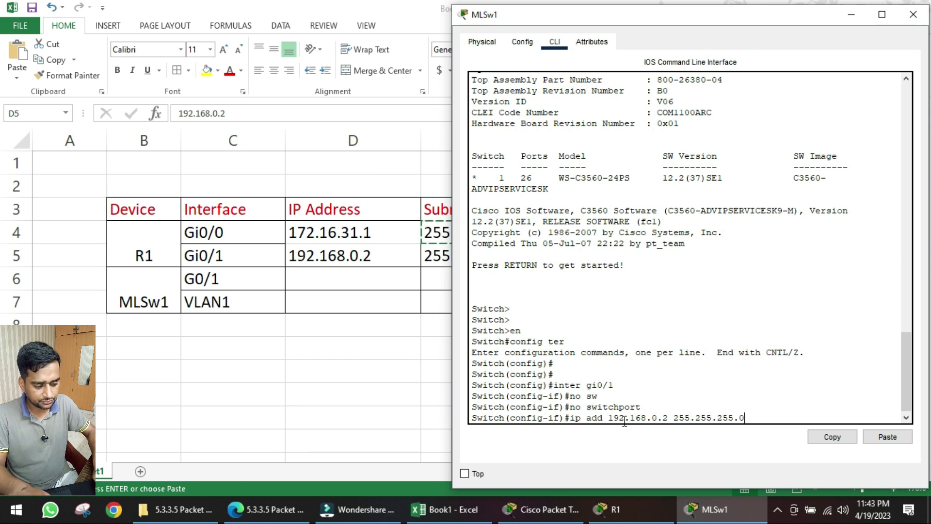
pyautogui.press('Return')
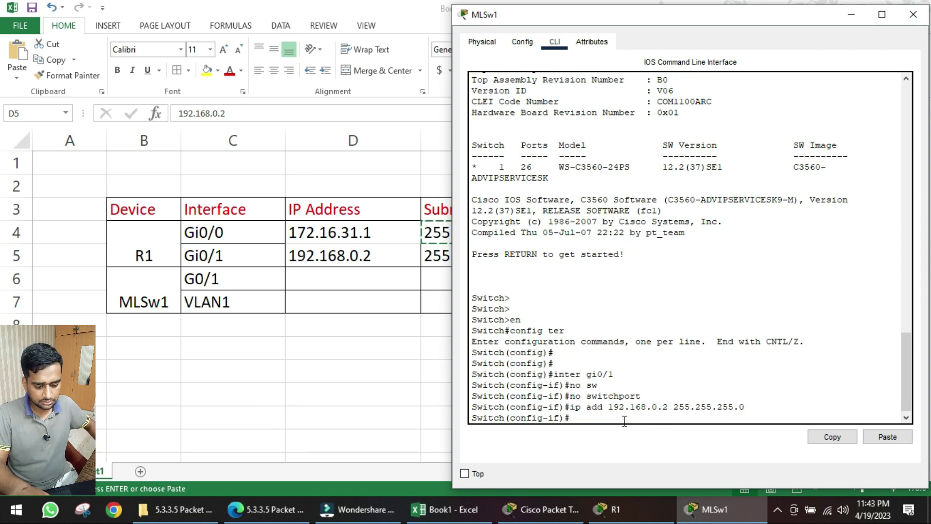
# - Check instructions e and f on VLAN1's addressing and port activation against R1's Gi0/0 row in the Excel addressing table
pyautogui.click(543, 509)
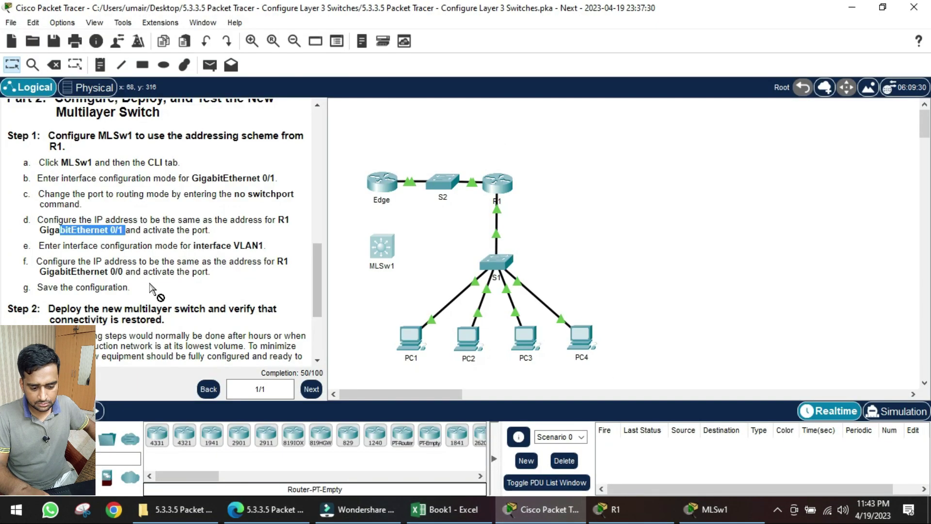
pyautogui.click(96, 246)
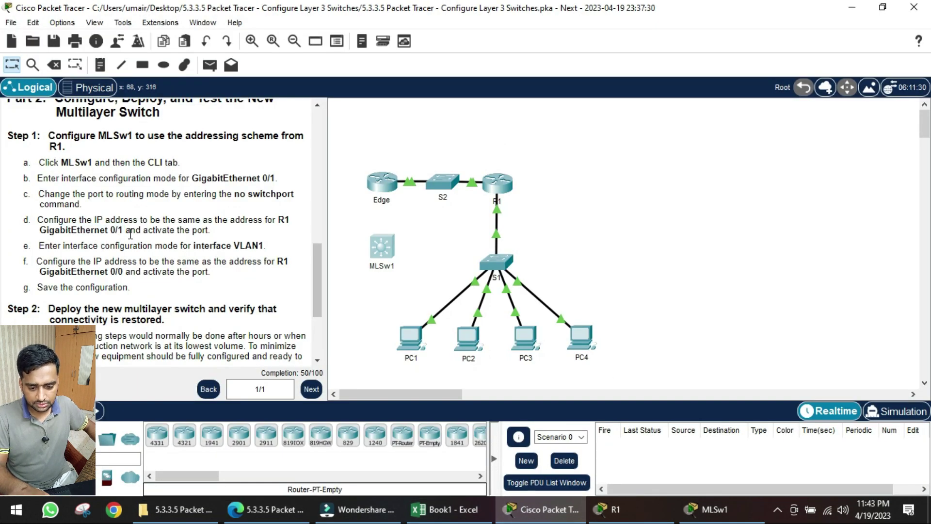
pyautogui.moveTo(50, 244); pyautogui.dragTo(161, 247)
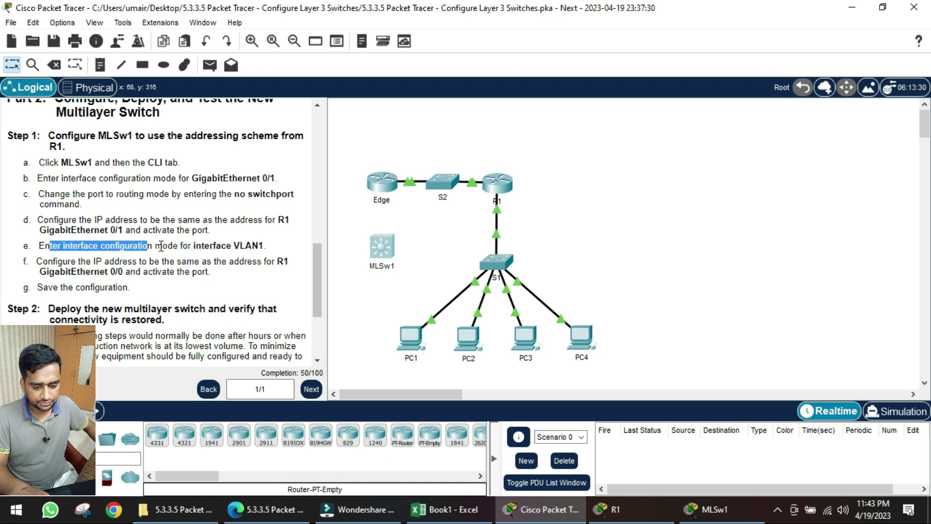
pyautogui.moveTo(265, 246); pyautogui.dragTo(185, 244)
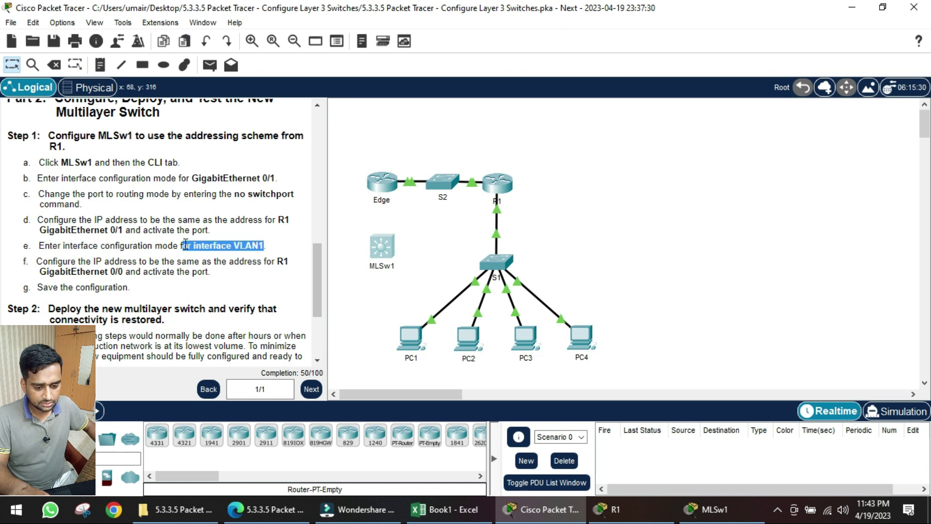
pyautogui.click(152, 268)
pyautogui.moveTo(266, 245); pyautogui.dragTo(234, 242)
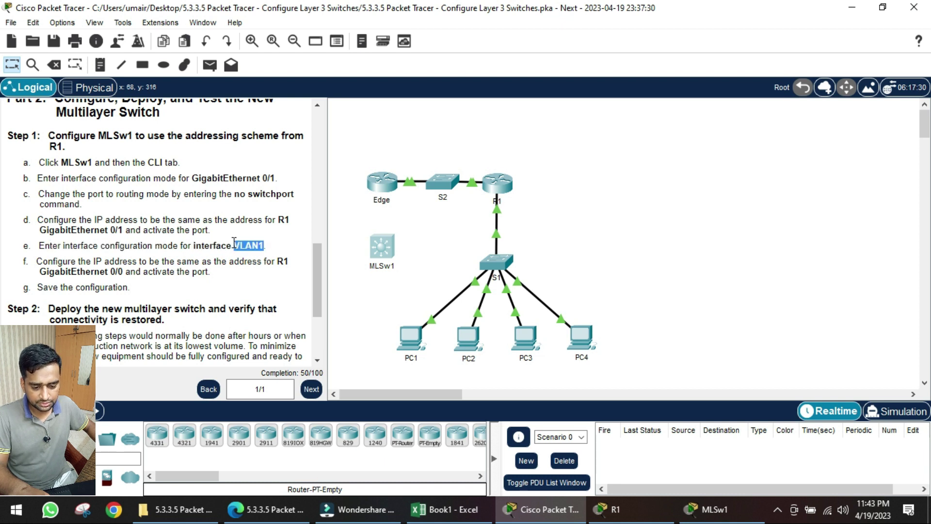
pyautogui.click(152, 265)
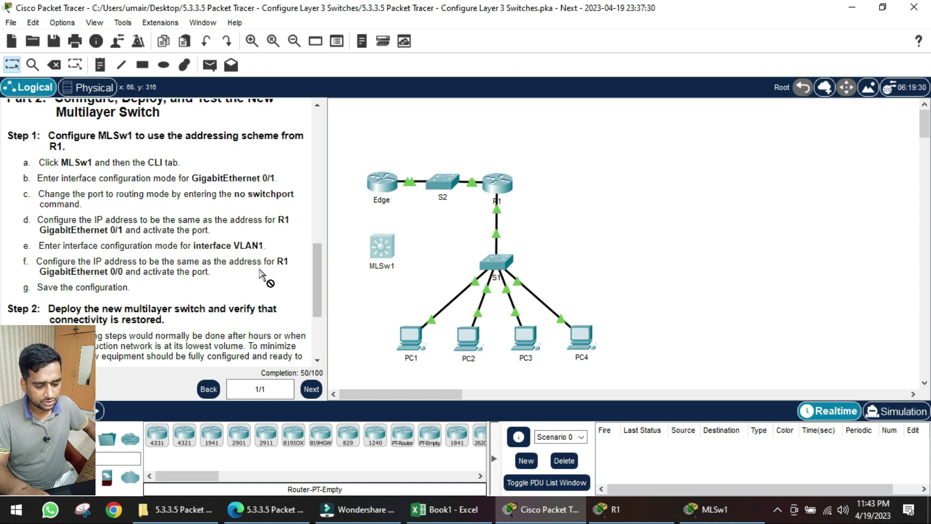
pyautogui.doubleClick(276, 261)
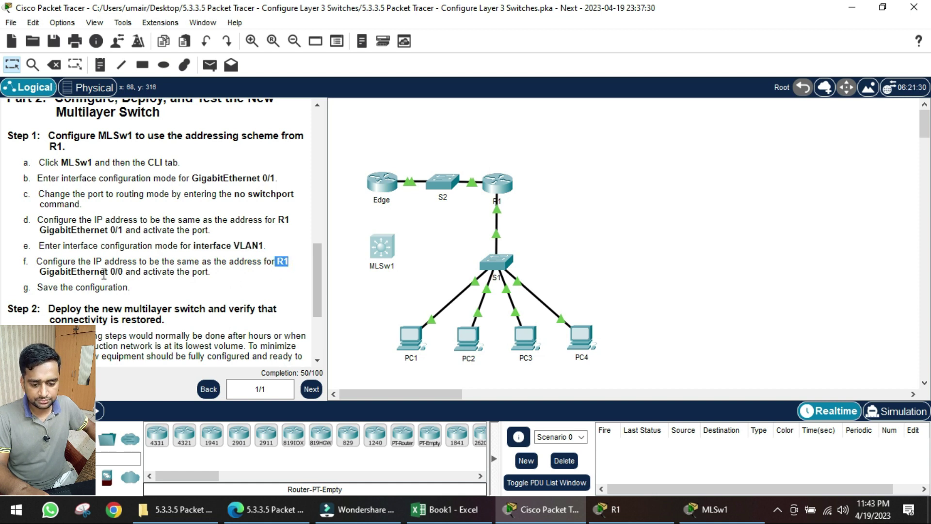
pyautogui.moveTo(77, 272); pyautogui.dragTo(127, 272)
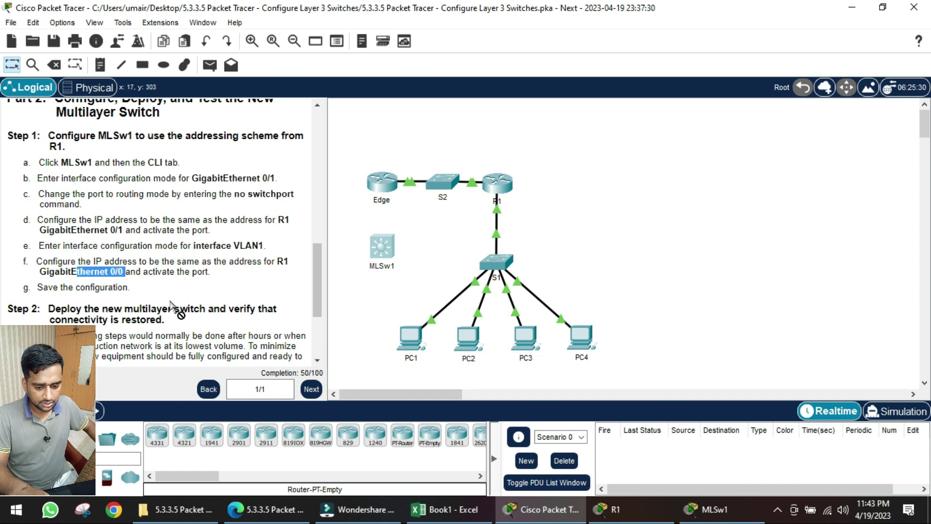
pyautogui.click(124, 278)
pyautogui.moveTo(130, 271); pyautogui.dragTo(212, 279)
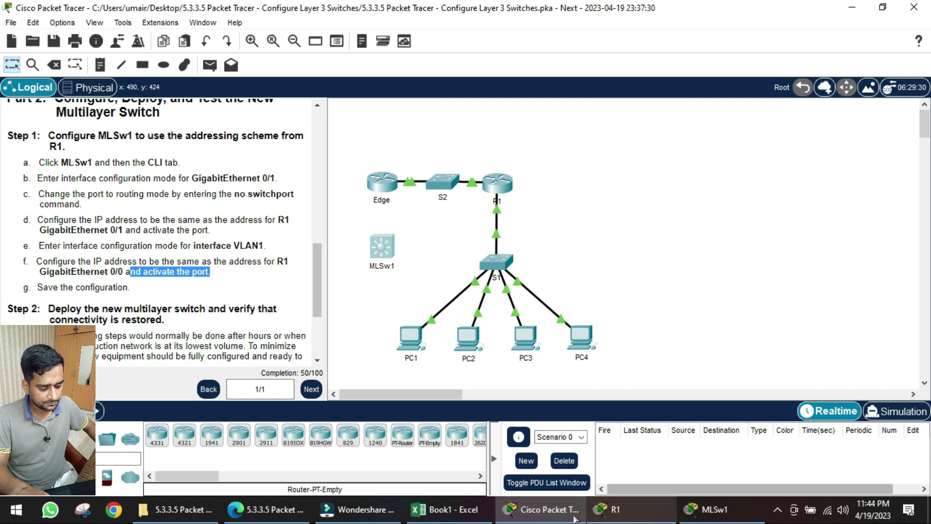
pyautogui.click(432, 510)
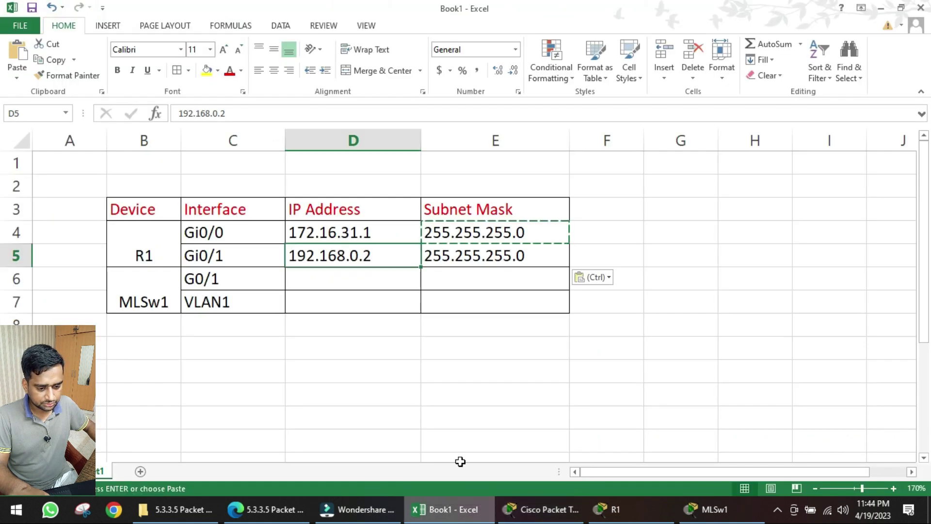
pyautogui.click(355, 286)
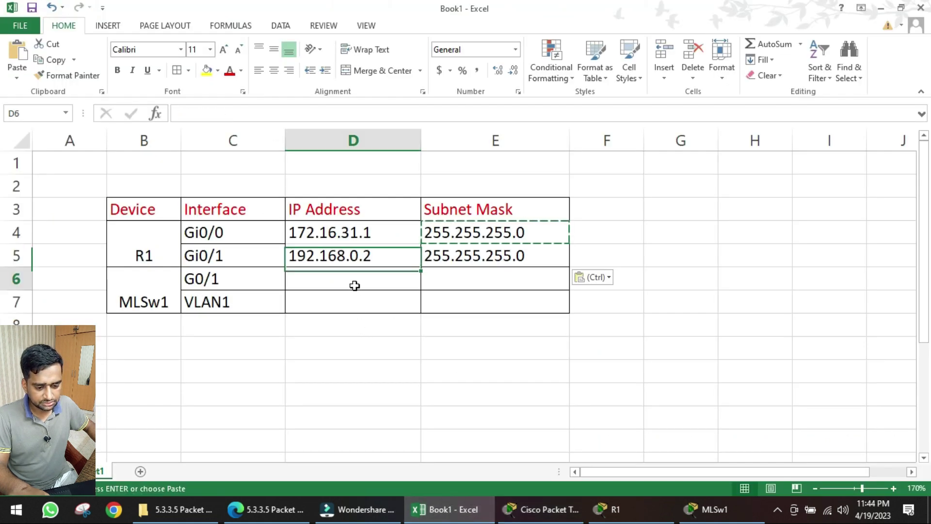
pyautogui.click(318, 231)
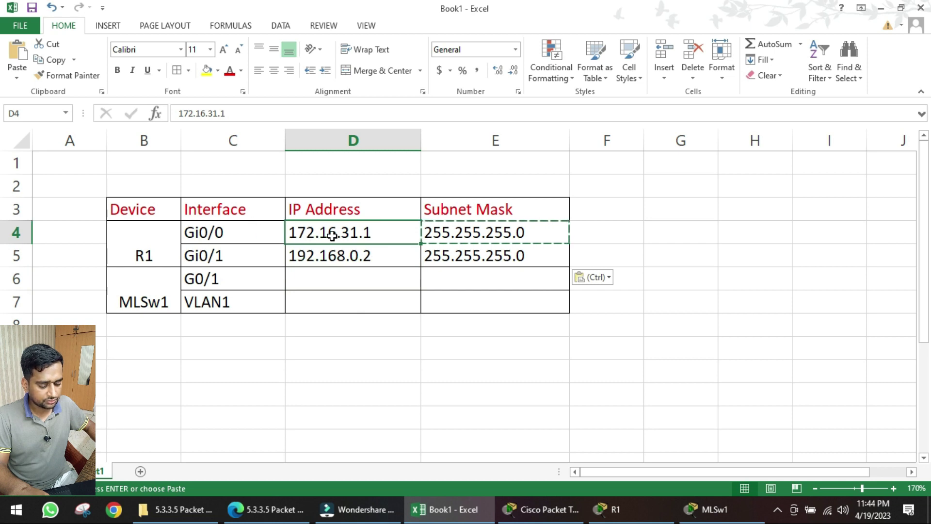
# - Leave gi0/1 configuration on MLSw1 with "exit" and enter interface configuration for VLAN 1 with "inter vlan 1"
pyautogui.click(699, 516)
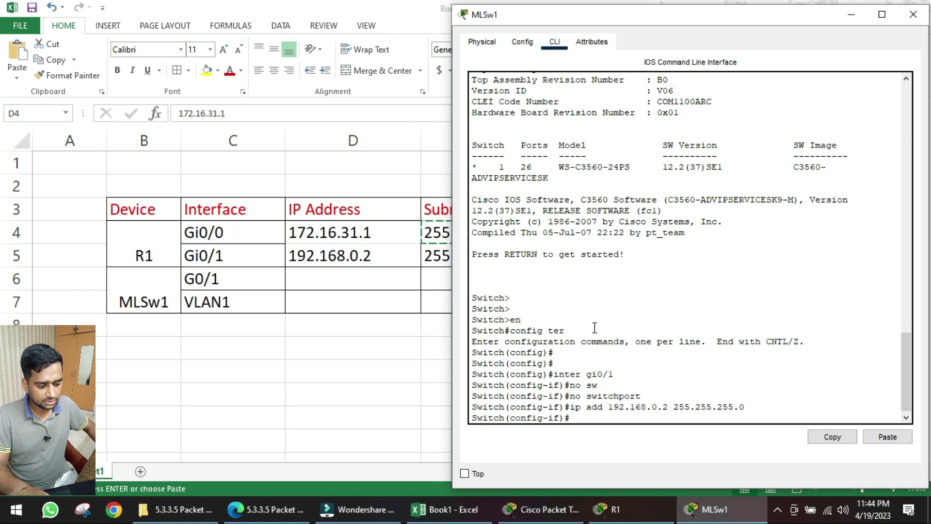
pyautogui.press('Return')
pyautogui.press('Return')
pyautogui.write('exit')
pyautogui.press('Return')
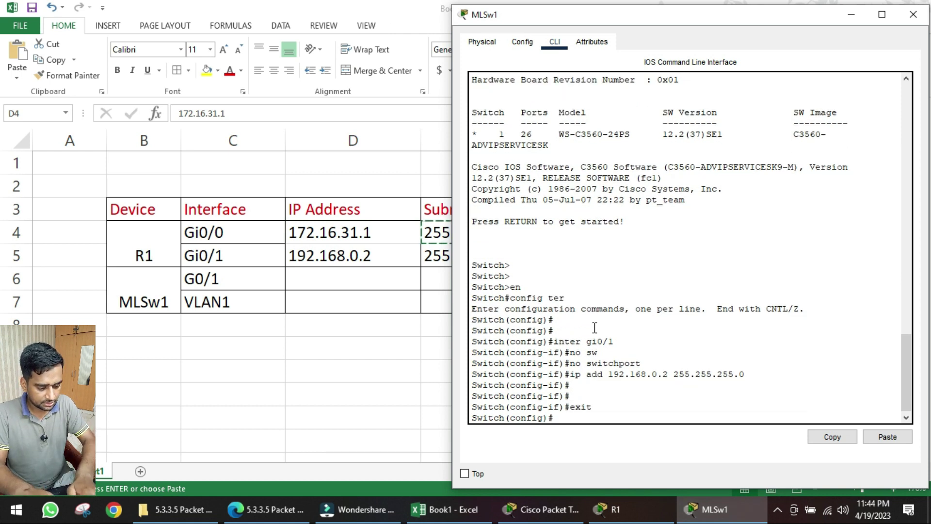
pyautogui.press('Return')
pyautogui.write('inter vlan 1')
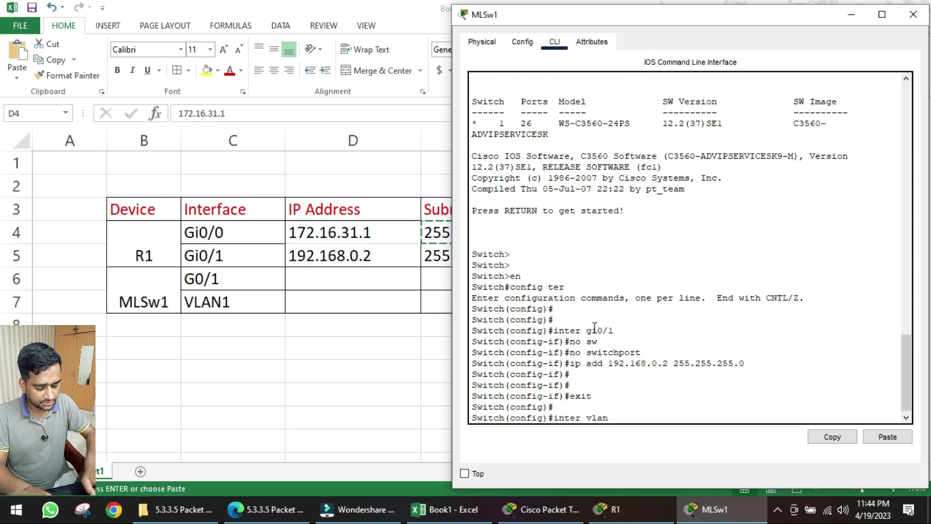
pyautogui.press('Return')
# - Assign VLAN 1 the address with "ip add 172.16.31.1 255.255.255.0", activate it with "no shutdown", and exit to global configuration mode
pyautogui.write('ip add 172.16.31.1 255.255.255.')
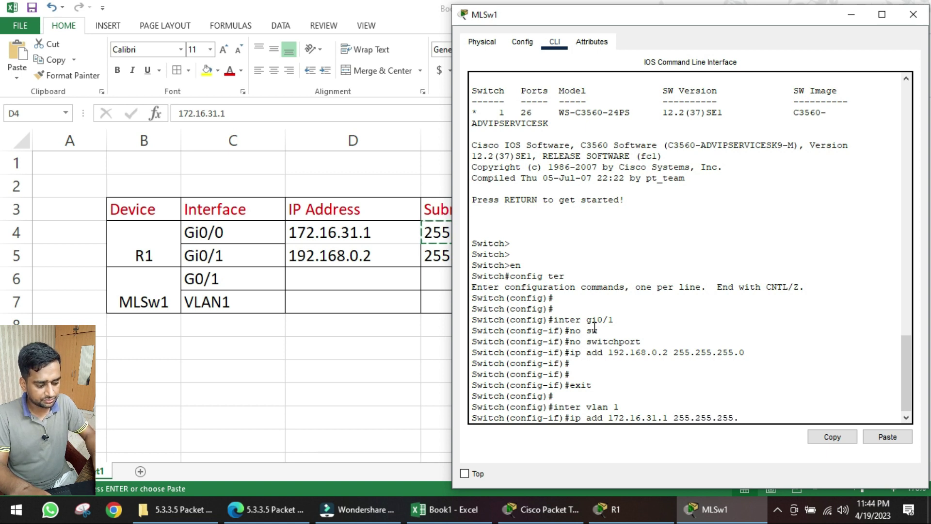
pyautogui.press('Return')
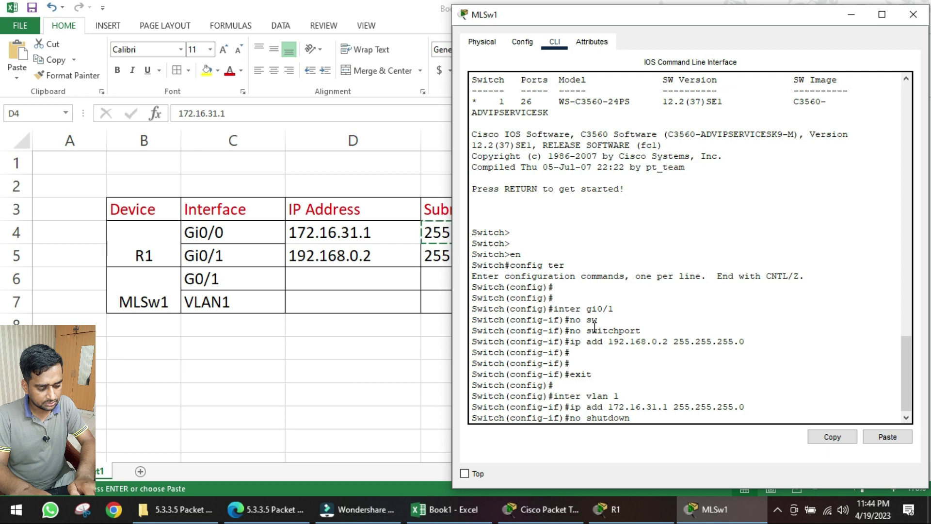
pyautogui.press('Return')
pyautogui.press('Return')
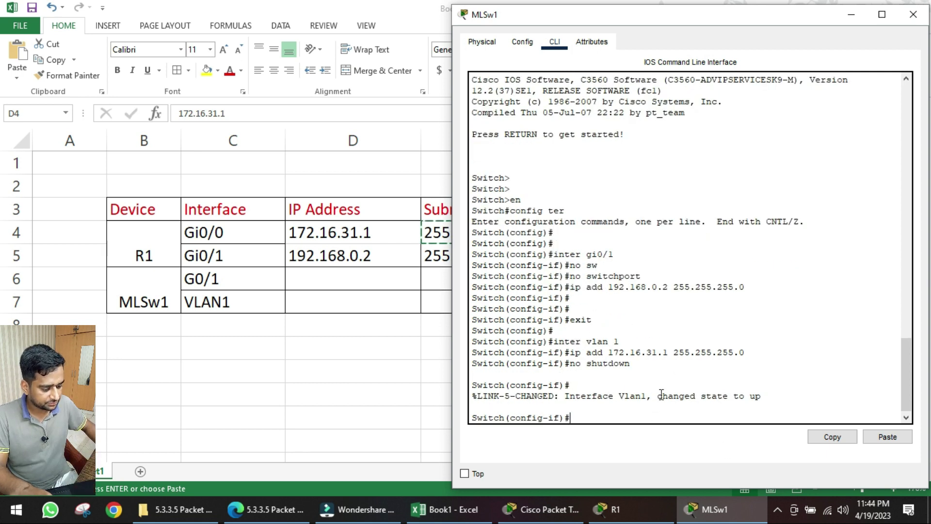
pyautogui.moveTo(676, 398); pyautogui.dragTo(767, 396)
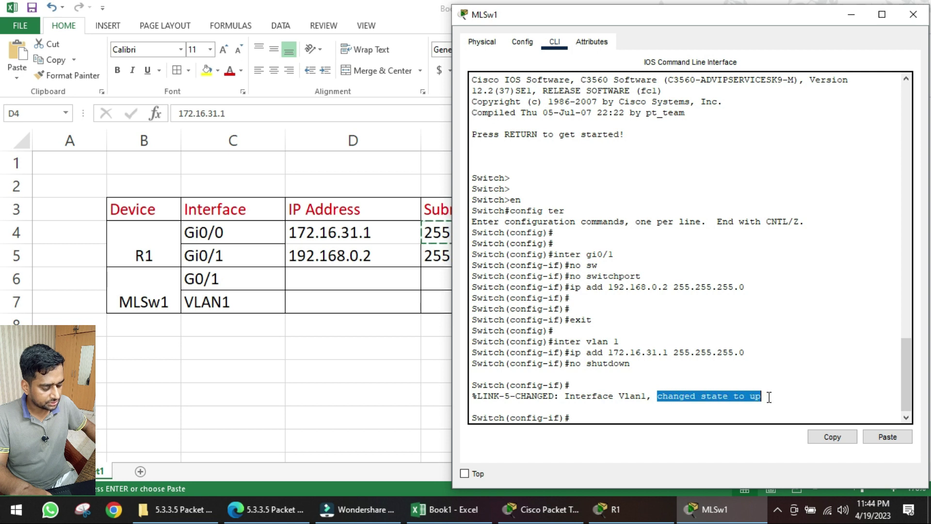
pyautogui.write('exit')
pyautogui.press('Return')
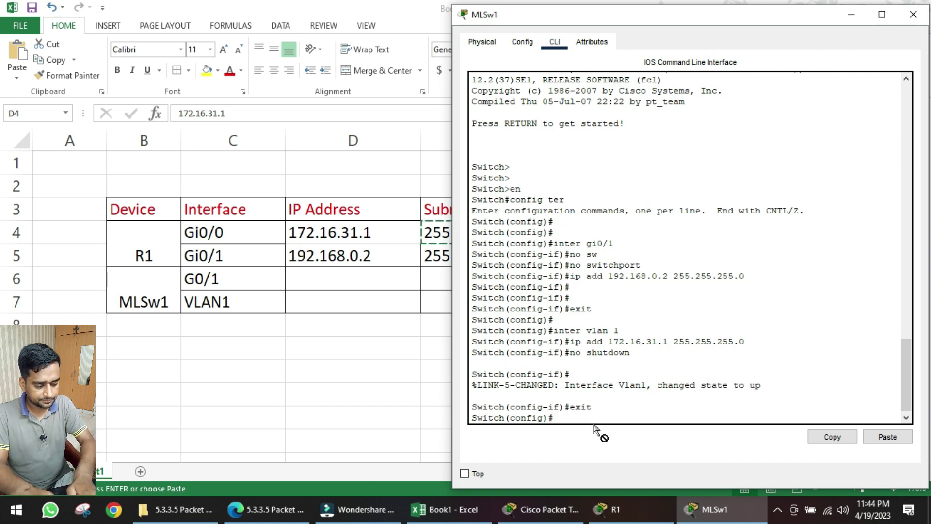
pyautogui.press('Return')
# - Check instruction g on saving the configuration and return MLSw1 to privileged EXEC mode with "end"
pyautogui.click(548, 510)
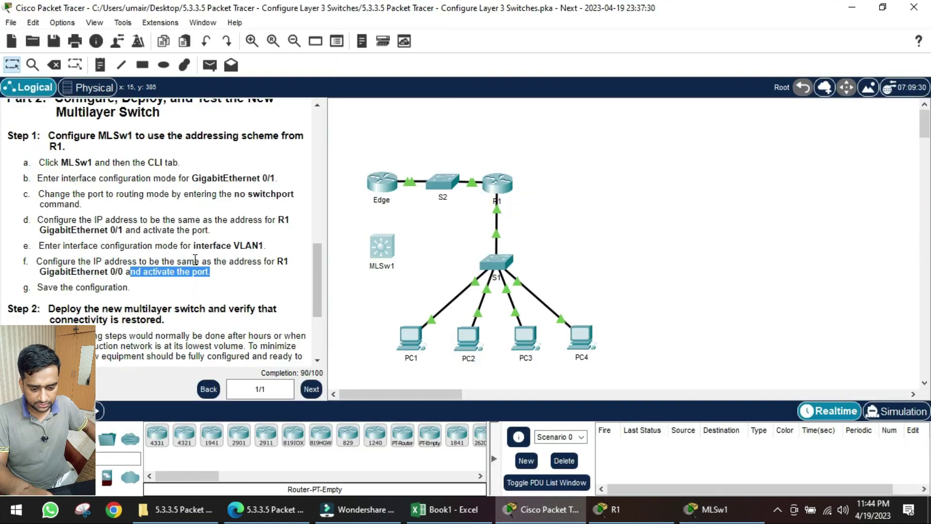
pyautogui.moveTo(72, 289); pyautogui.dragTo(629, 433)
pyautogui.click(548, 320)
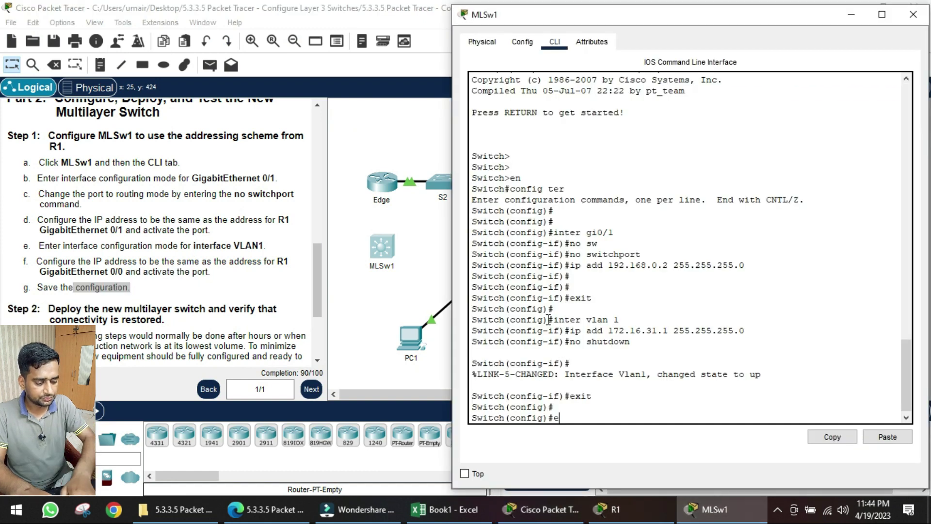
pyautogui.write('end')
pyautogui.press('Return')
pyautogui.press('Return')
pyautogui.press('Return')
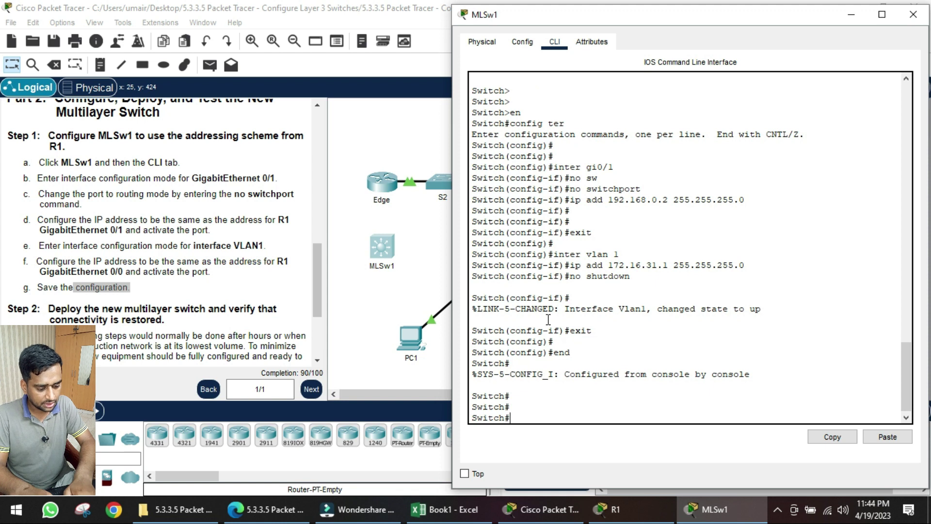
pyautogui.press('Return')
pyautogui.press('Return')
# - Save MLSw1's configuration with "copy running-config startup-config", accepting the default destination filename
pyautogui.write('copy runn')
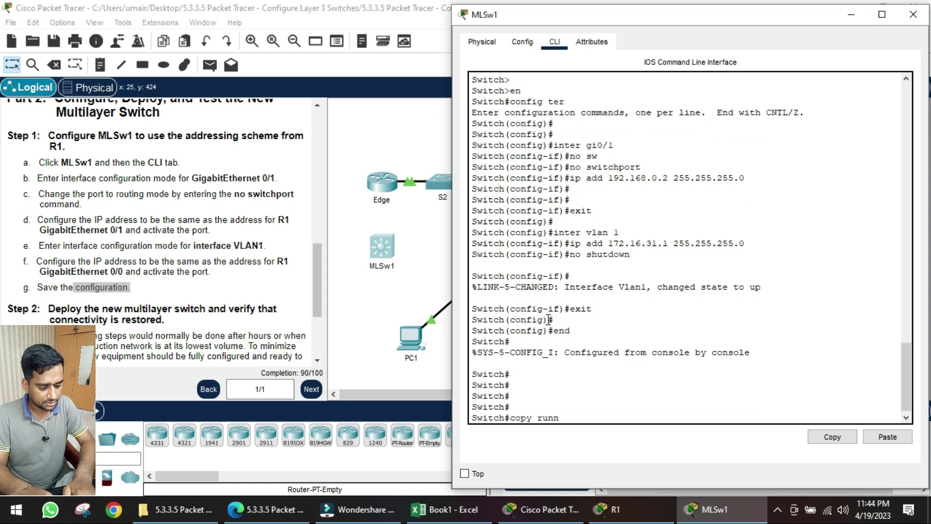
pyautogui.press('Tab')
pyautogui.write('star')
pyautogui.press('Tab')
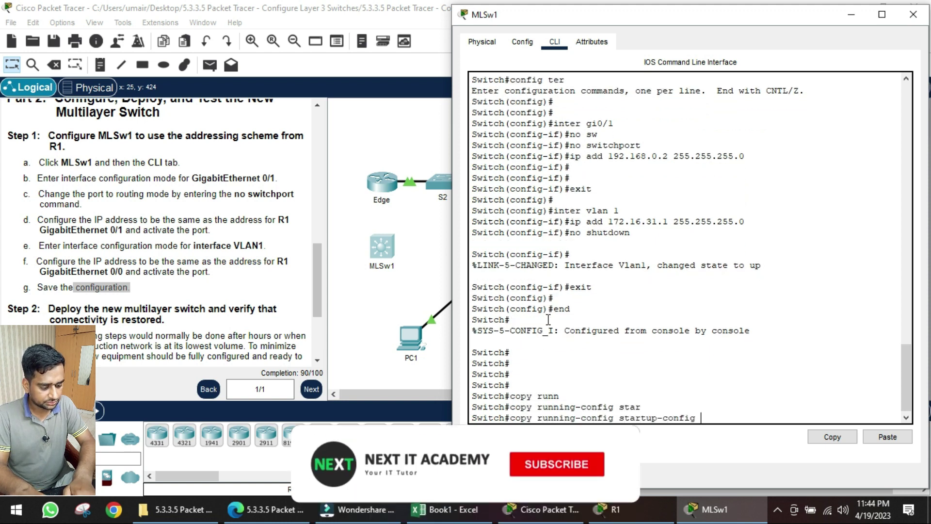
pyautogui.press('Return')
pyautogui.press('Return')
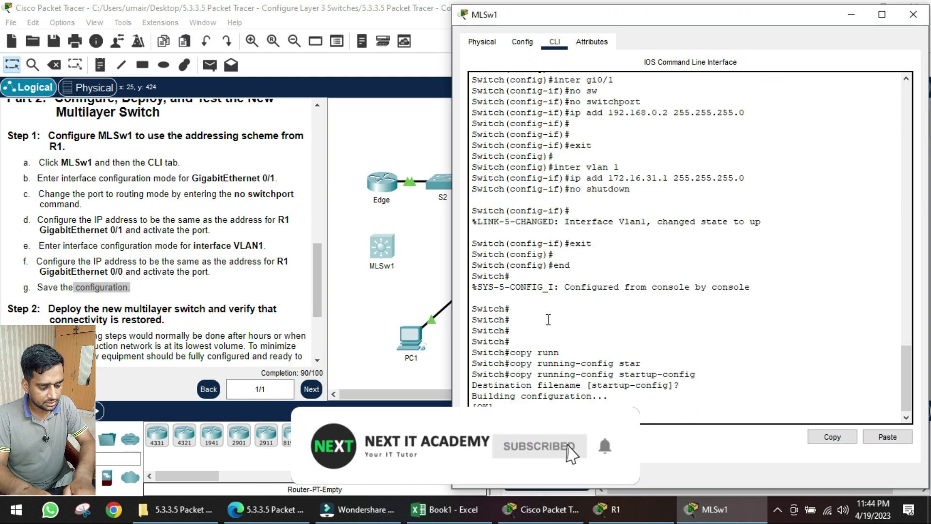
pyautogui.press('Return')
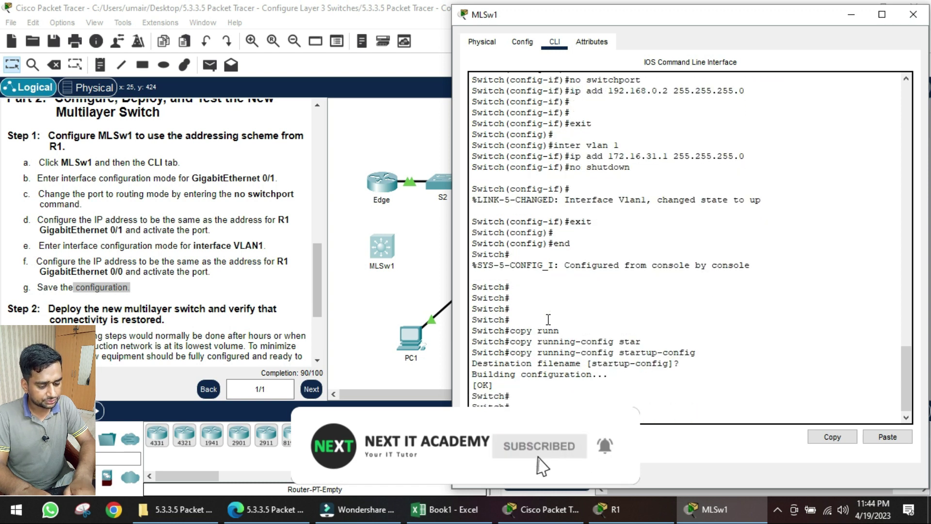
# - Save MLSw1's configuration with the alternative commands "write memory" and "wr", and compare them with the copy command
pyautogui.write('witch#write mem')
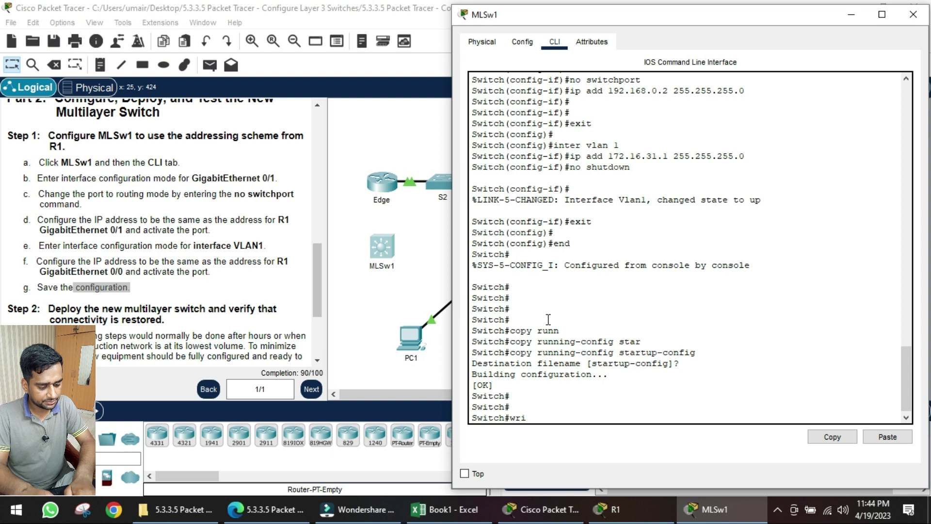
pyautogui.press('Tab')
pyautogui.press('Return')
pyautogui.press('Return')
pyautogui.write('witch#wr')
pyautogui.press('Return')
pyautogui.press('Return')
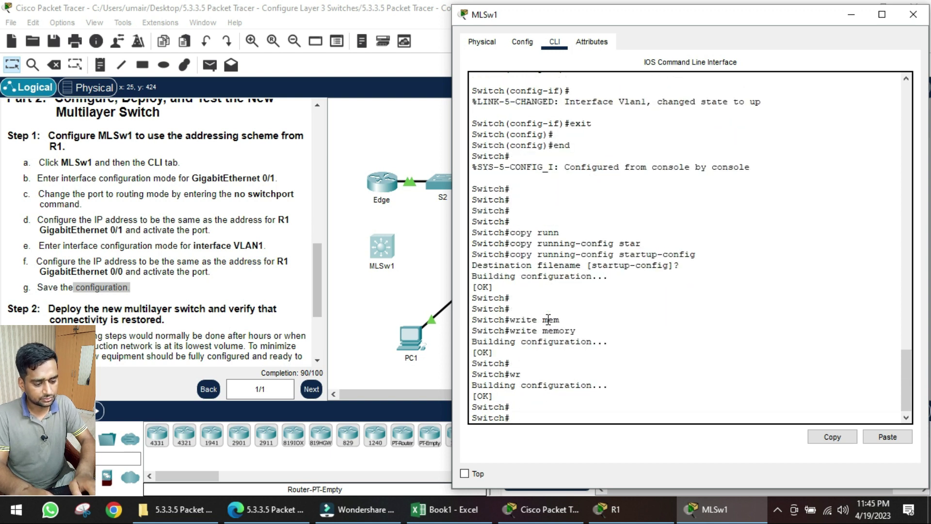
pyautogui.moveTo(515, 256); pyautogui.dragTo(692, 254)
pyautogui.moveTo(510, 322); pyautogui.dragTo(583, 320)
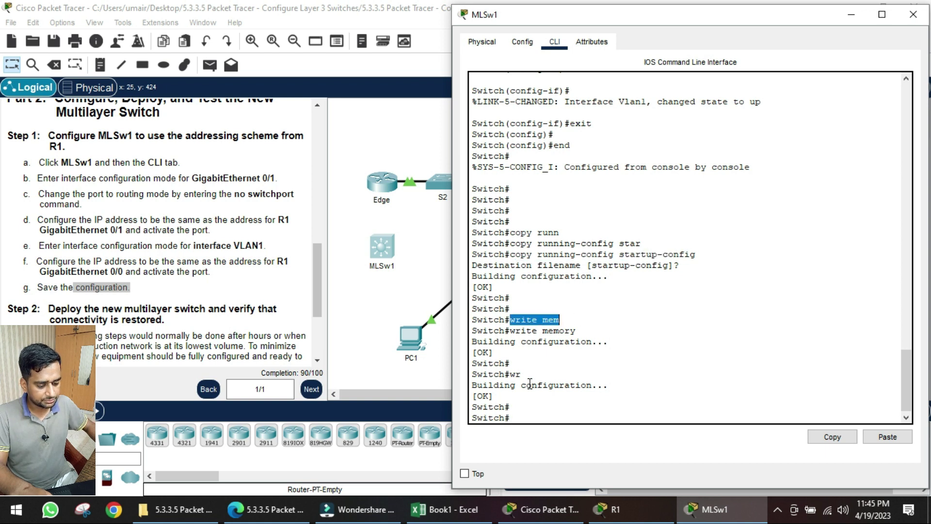
pyautogui.moveTo(528, 375); pyautogui.dragTo(508, 376)
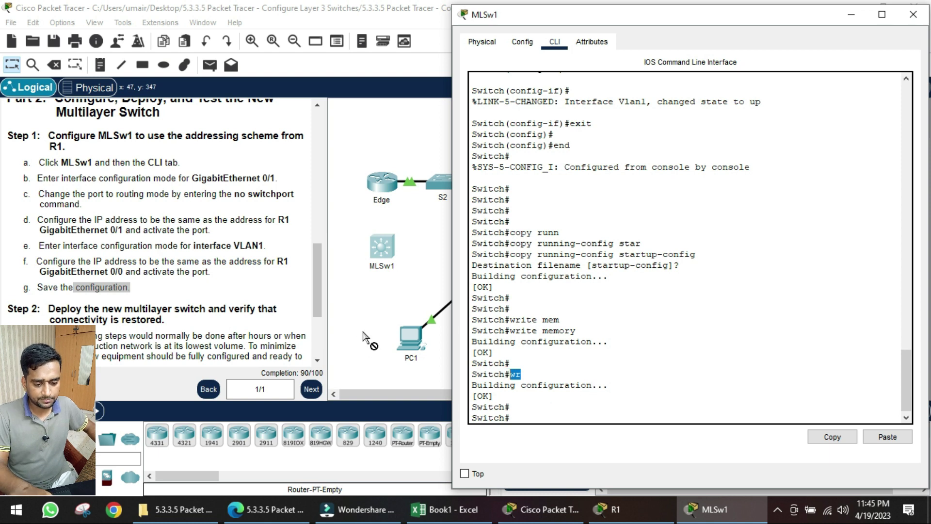
# - Read the Step 2 instructions on deploying the multilayer switch and removing the connections or R1, S1, and S2
pyautogui.click(175, 267)
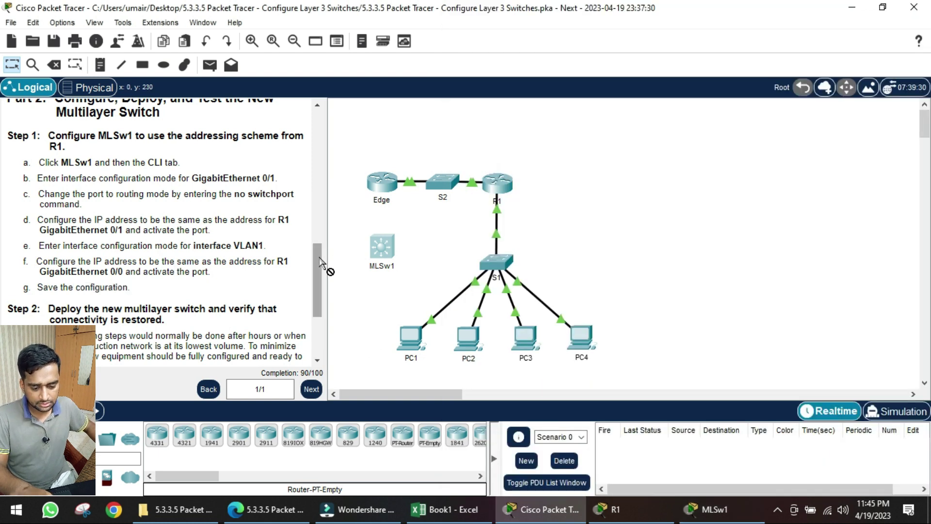
pyautogui.moveTo(321, 262); pyautogui.dragTo(328, 312)
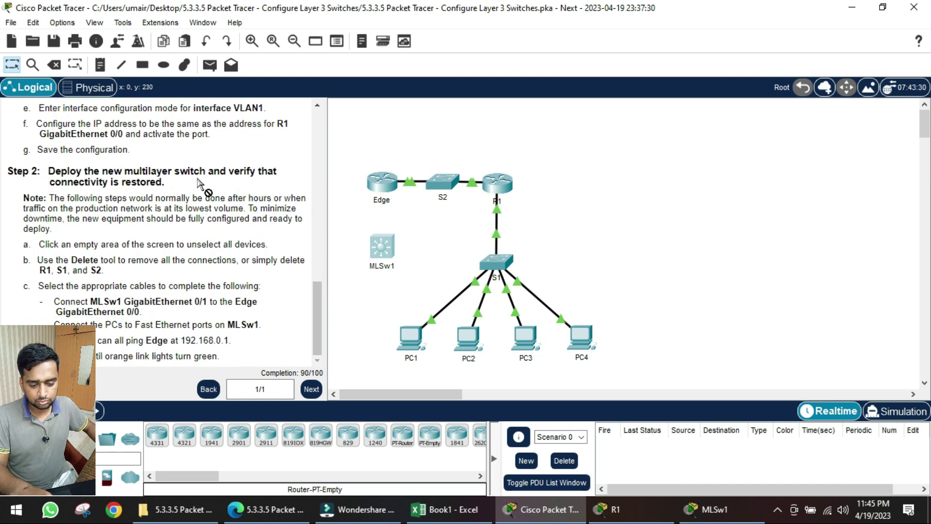
pyautogui.moveTo(107, 172); pyautogui.dragTo(156, 228)
pyautogui.moveTo(92, 264); pyautogui.dragTo(128, 266)
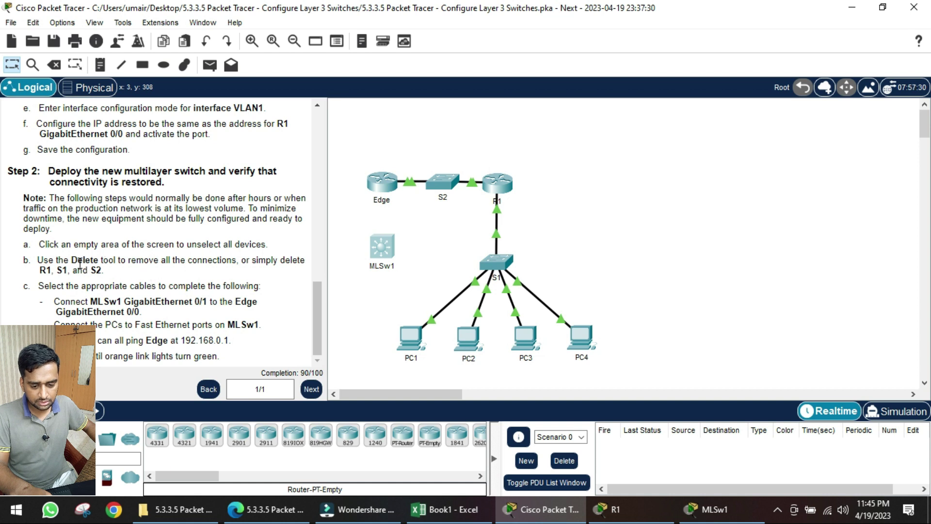
pyautogui.moveTo(72, 260); pyautogui.dragTo(108, 263)
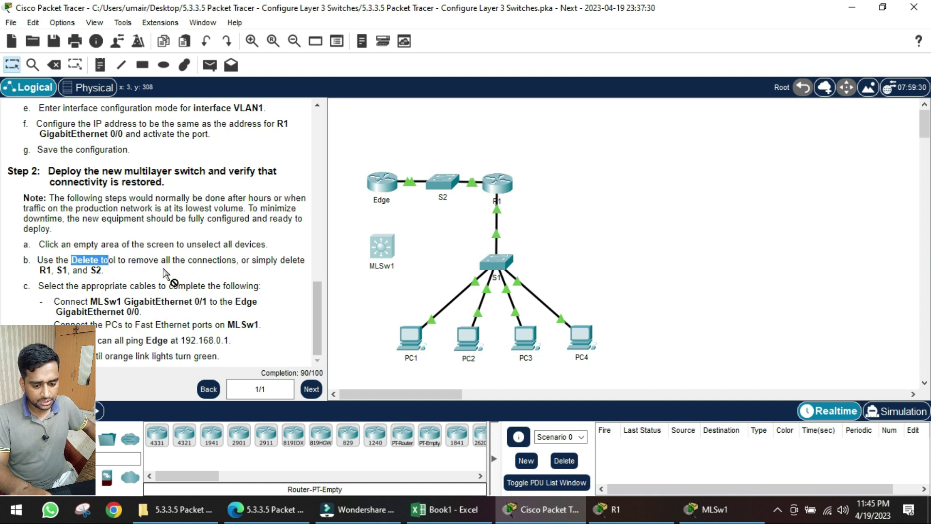
# - Check instruction b on using the Delete tool to remove the connections or R1, S1, and S2
pyautogui.click(237, 265)
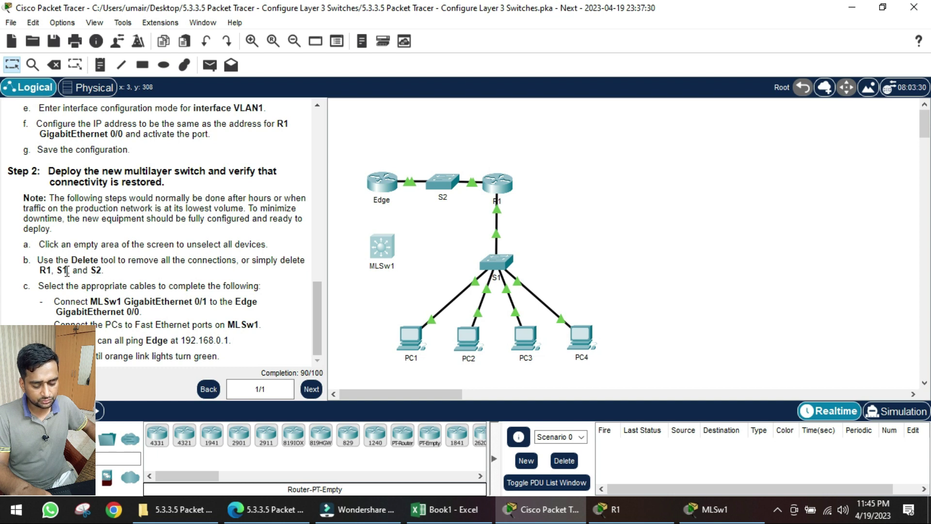
pyautogui.moveTo(102, 270); pyautogui.dragTo(89, 271)
pyautogui.click(91, 271)
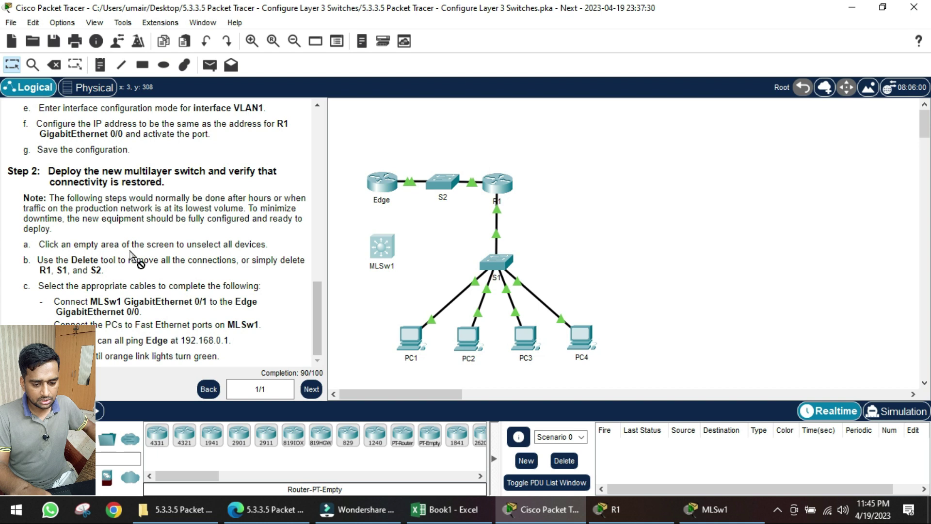
pyautogui.click(54, 64)
pyautogui.click(381, 247)
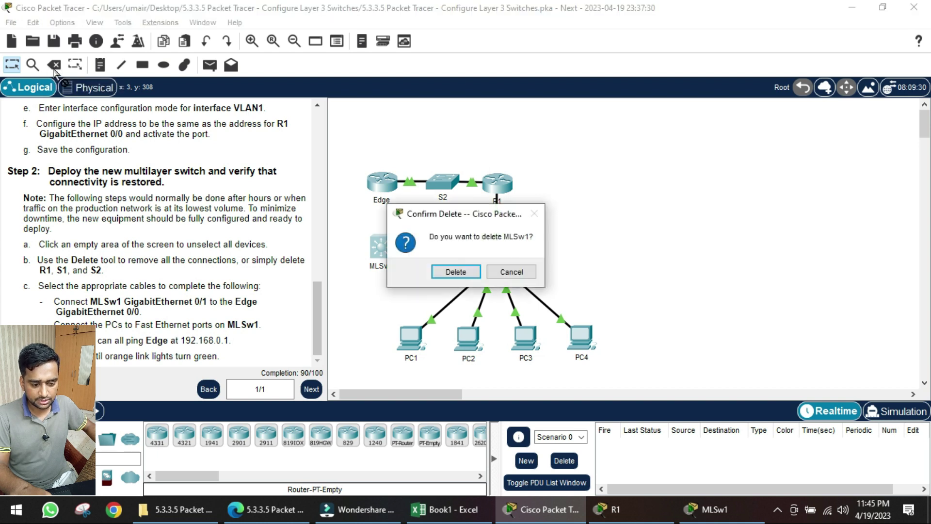
pyautogui.click(512, 272)
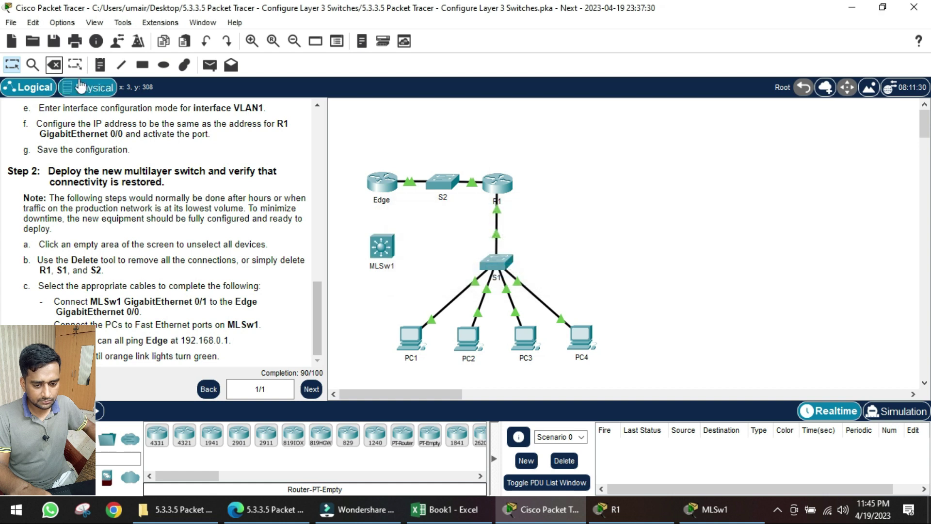
# - Delete all the links between Edge, S2, R1, and S1, and those from S1 to PC1, PC2, PC3, and PC4
pyautogui.click(53, 65)
pyautogui.click(500, 226)
pyautogui.click(472, 183)
pyautogui.click(415, 178)
pyautogui.click(459, 294)
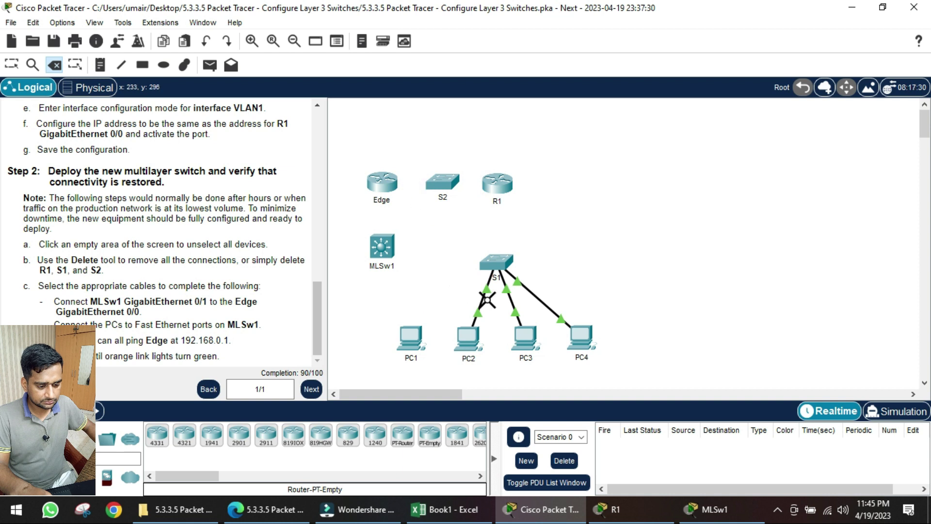
pyautogui.click(512, 299)
pyautogui.click(524, 300)
pyautogui.click(484, 297)
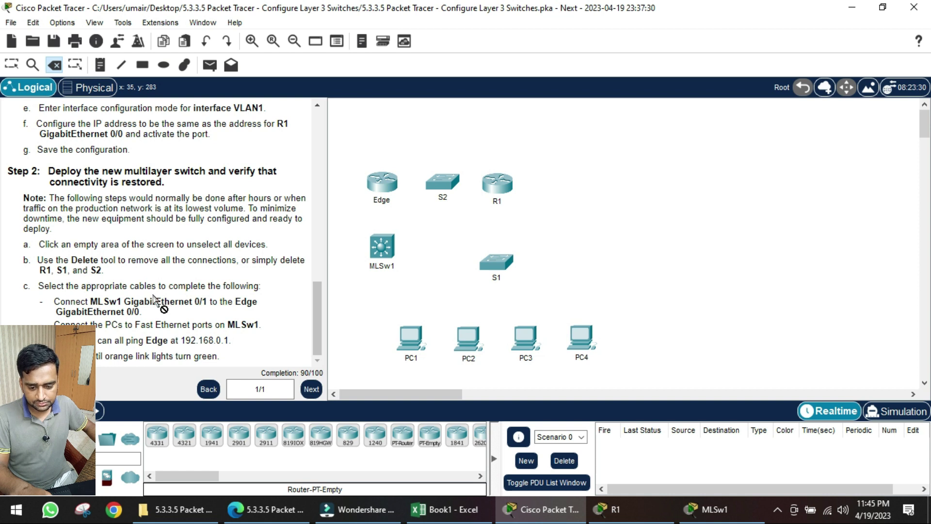
# - Check instruction c and connect MLSw1 GigabitEthernet0/1 to Edge GigabitEthernet 0/0 with a copper straight-through cable
pyautogui.moveTo(92, 302); pyautogui.dragTo(119, 302)
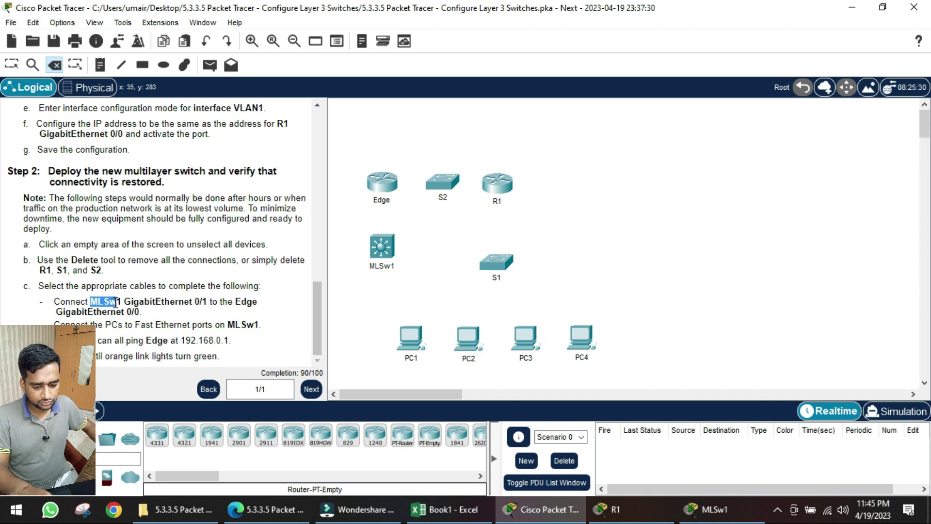
pyautogui.click(166, 301)
pyautogui.moveTo(208, 301); pyautogui.dragTo(266, 307)
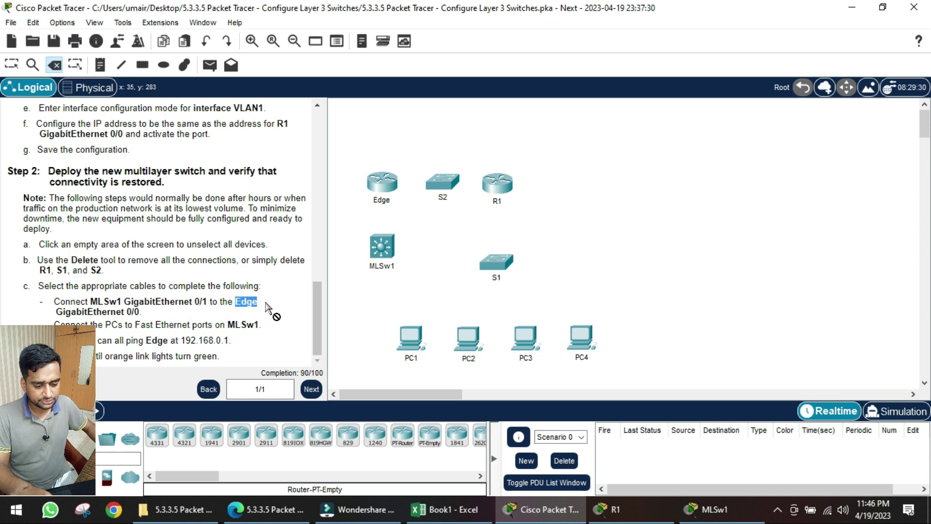
pyautogui.click(117, 314)
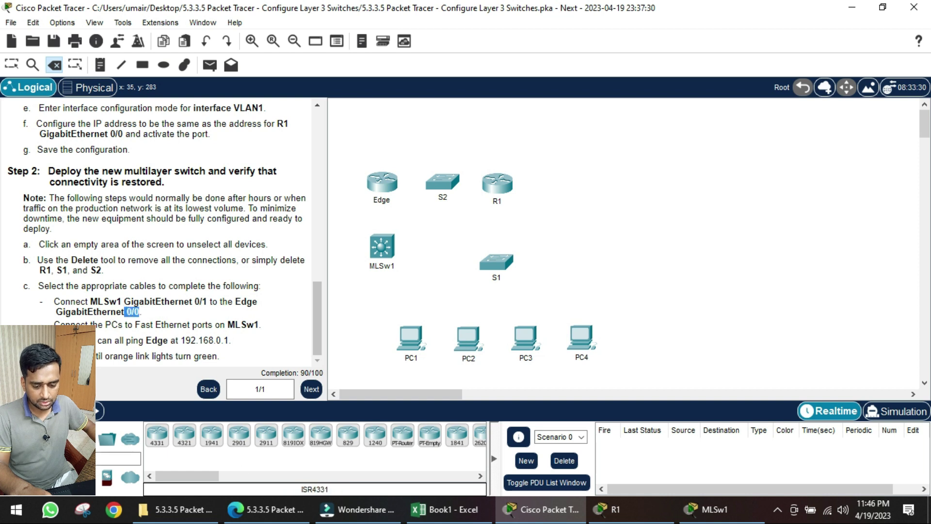
pyautogui.click(84, 439)
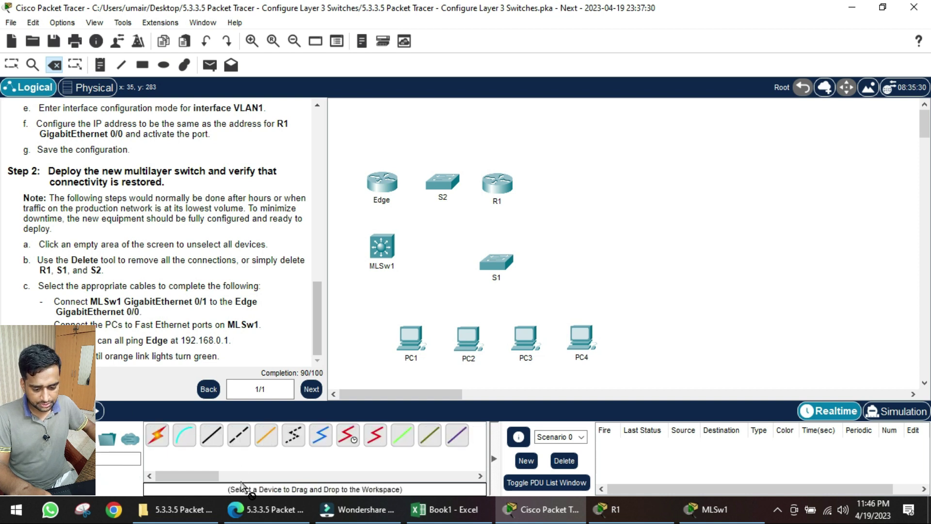
pyautogui.click(214, 439)
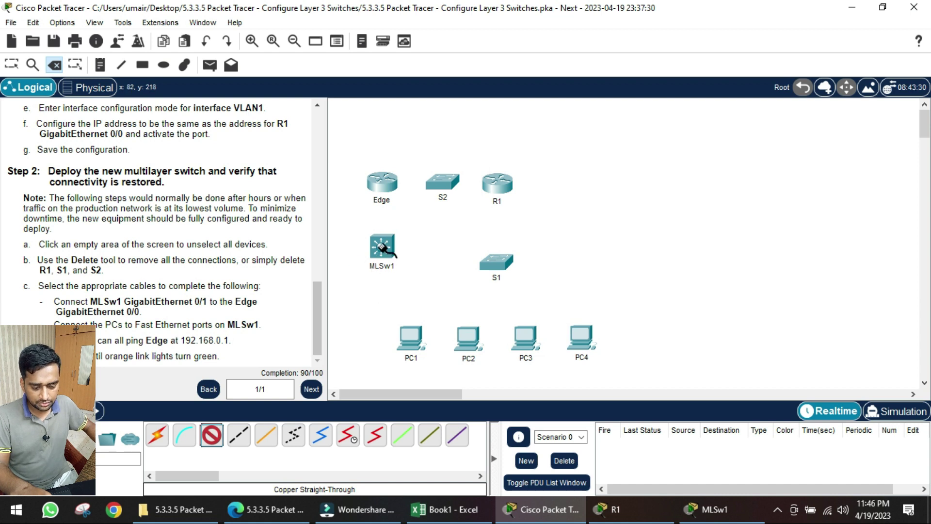
pyautogui.click(383, 248)
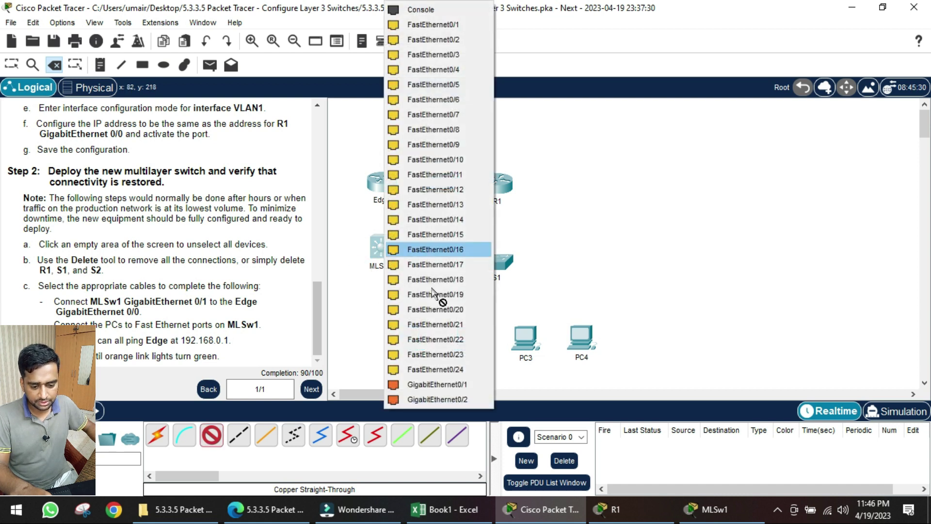
pyautogui.click(447, 386)
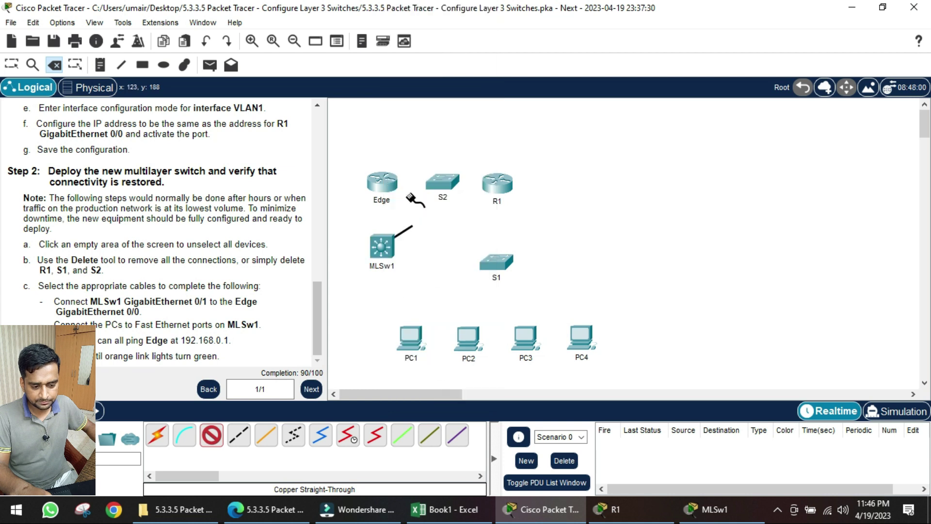
pyautogui.click(378, 184)
pyautogui.click(432, 224)
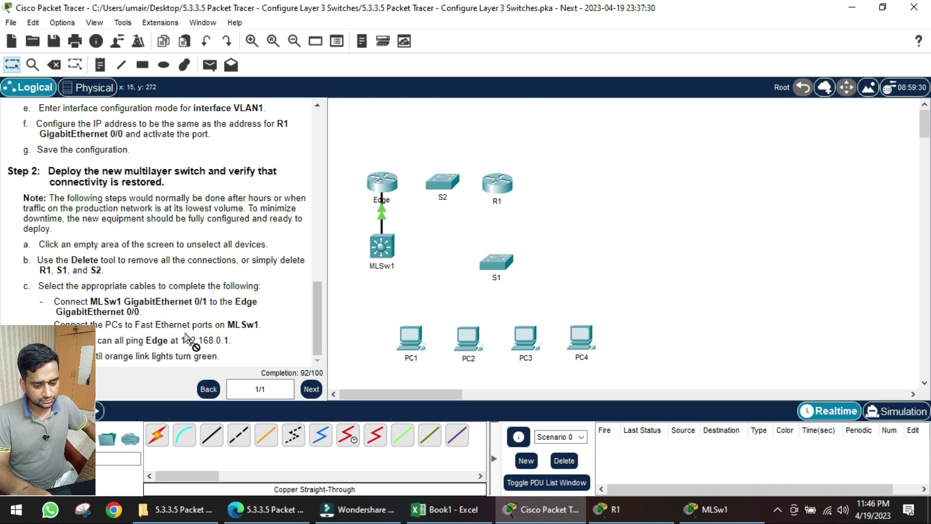
# - Connect PC1's FastEthernet0 to MLSw1's FastEthernet0/1 with a copper straight-through cable
pyautogui.moveTo(135, 325); pyautogui.dragTo(245, 426)
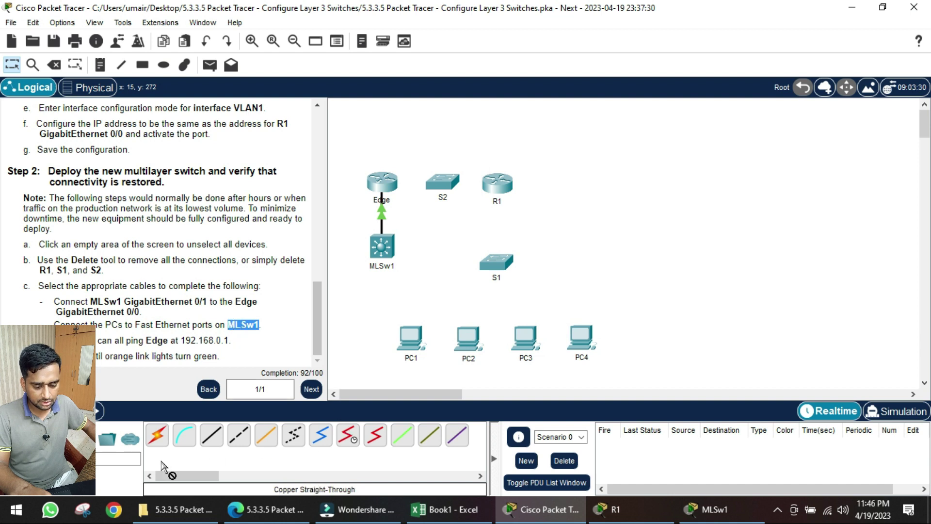
pyautogui.click(210, 437)
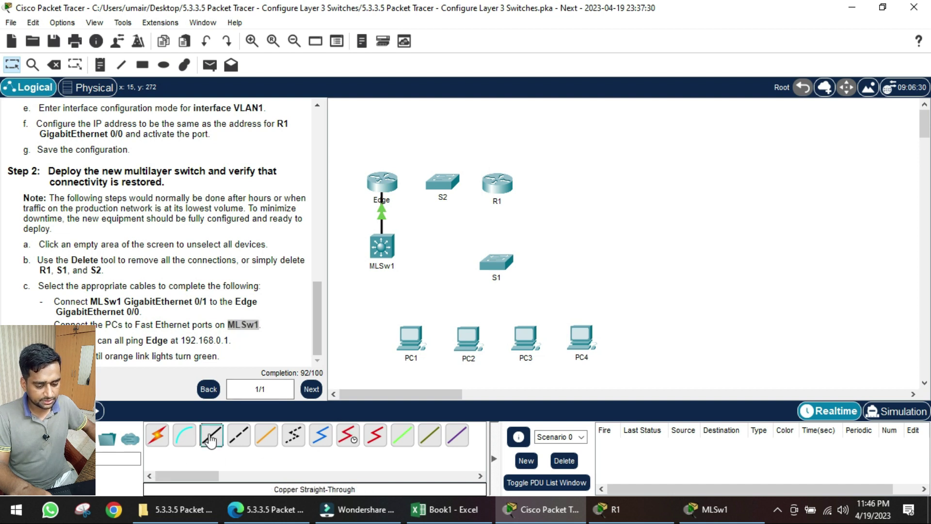
pyautogui.click(413, 342)
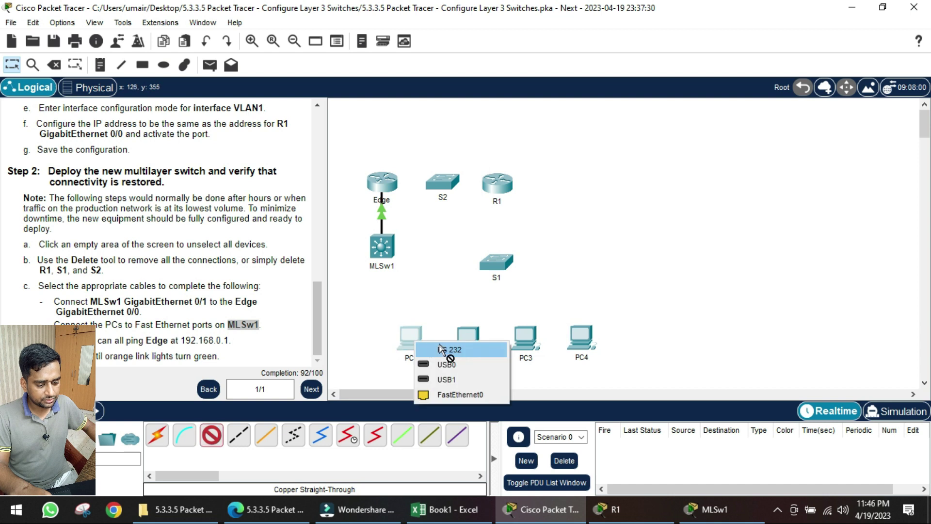
pyautogui.click(446, 394)
pyautogui.click(381, 256)
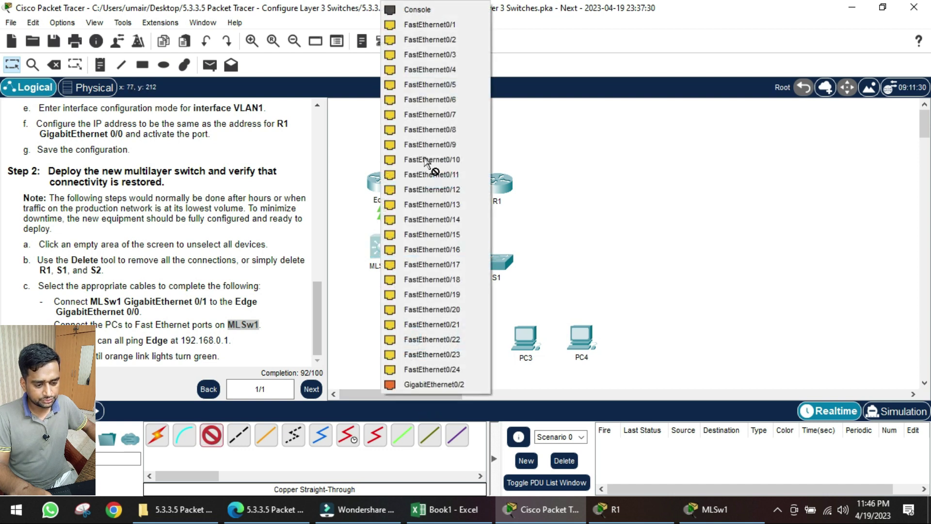
pyautogui.click(433, 27)
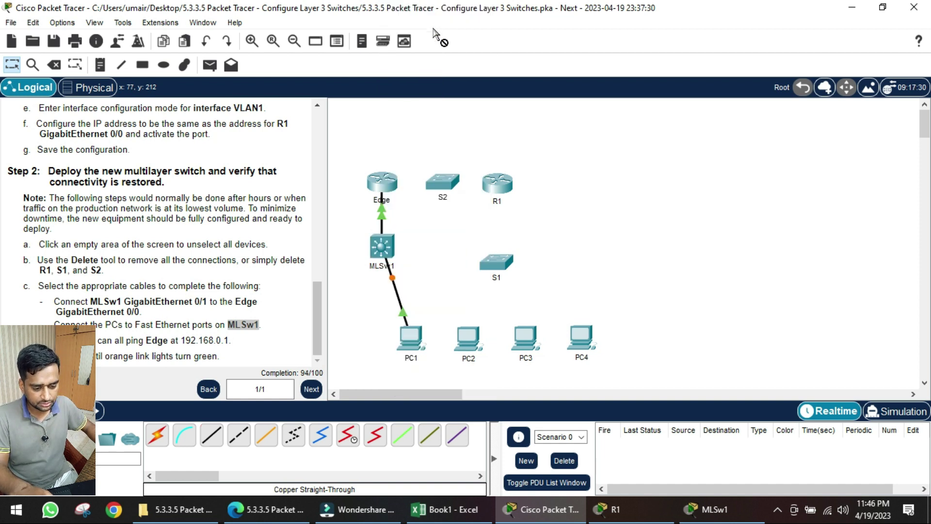
# - Connect PC2's FastEthernet0 to MLSw1's FastEthernet0/2 with a copper straight-through cable
pyautogui.click(480, 342)
pyautogui.click(499, 390)
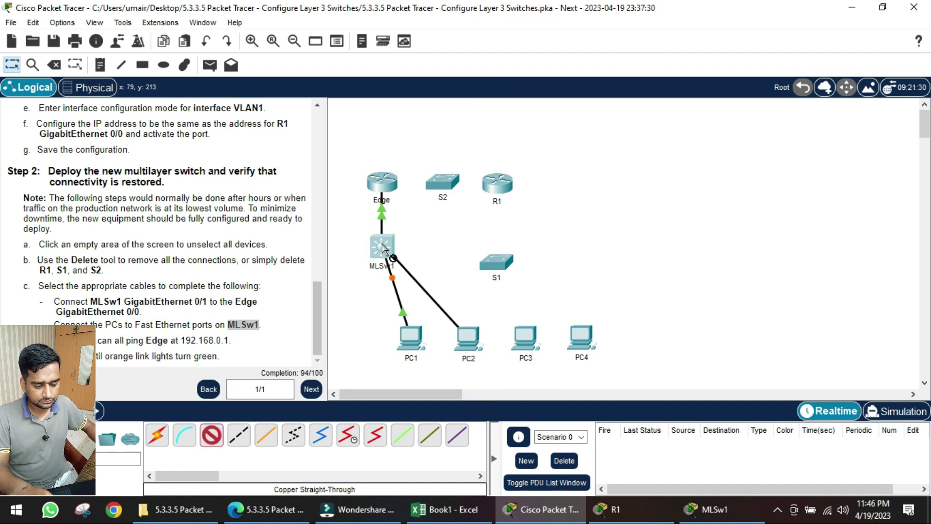
pyautogui.click(384, 247)
pyautogui.click(427, 27)
# - Connect PC3's FastEthernet0 to MLSw1's FastEthernet0/3 with a copper straight-through cable
pyautogui.click(212, 435)
pyautogui.click(524, 340)
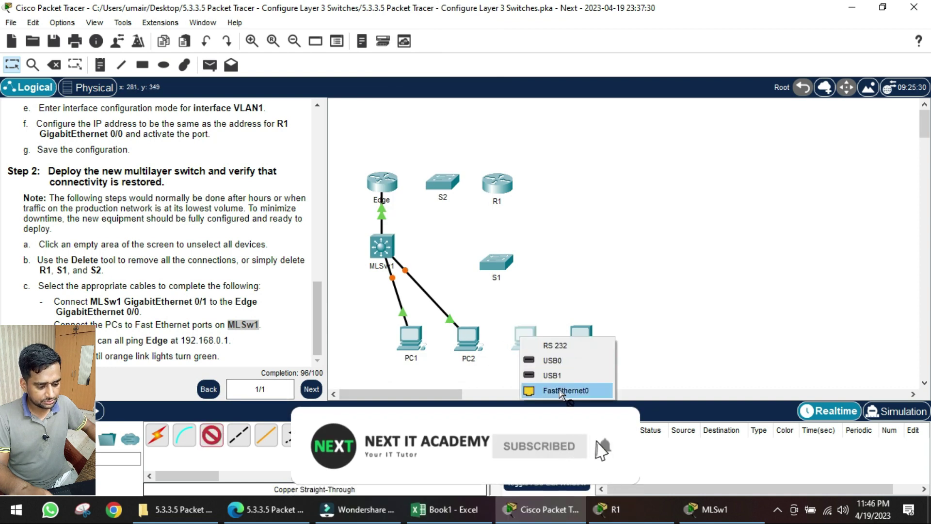
pyautogui.click(558, 391)
pyautogui.click(381, 247)
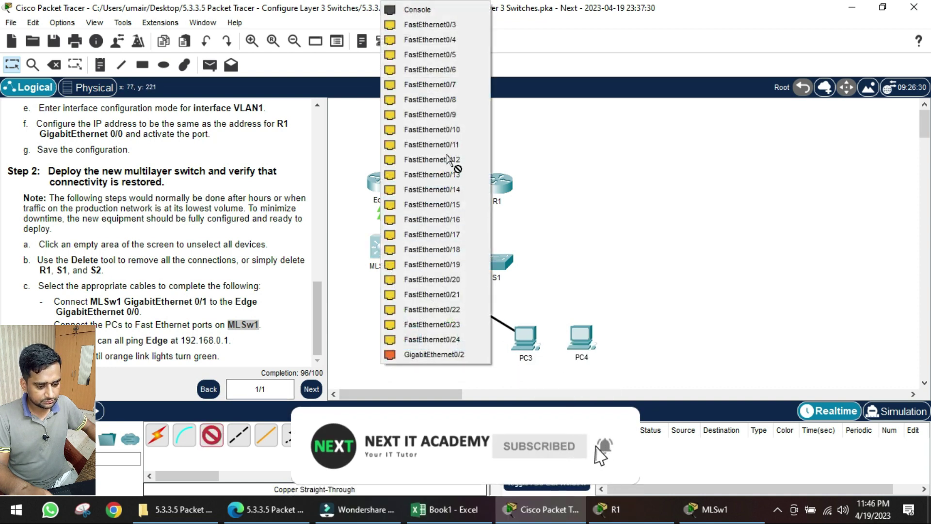
pyautogui.click(456, 27)
# - Connect PC4's FastEthernet0 to MLSw1's FastEthernet0/4 with a copper straight-through cable
pyautogui.click(211, 435)
pyautogui.click(581, 339)
pyautogui.click(615, 391)
pyautogui.click(387, 252)
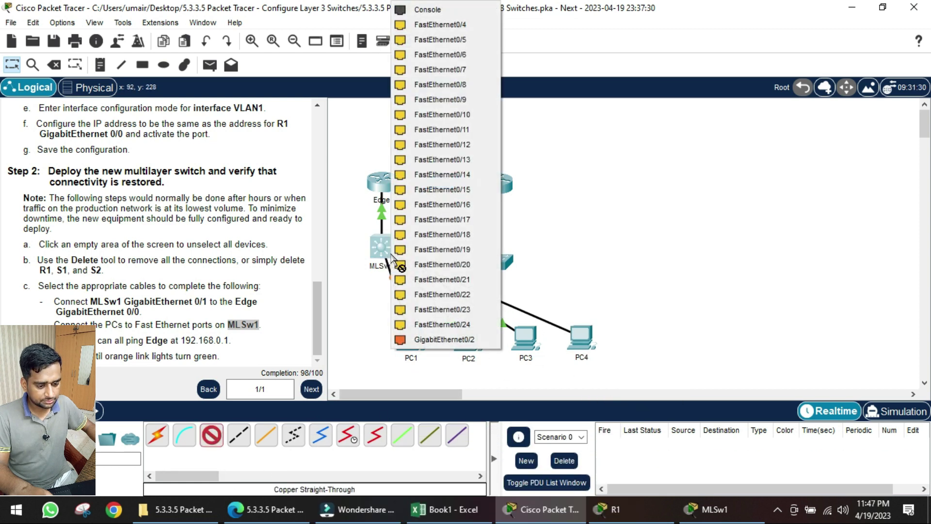
pyautogui.click(435, 25)
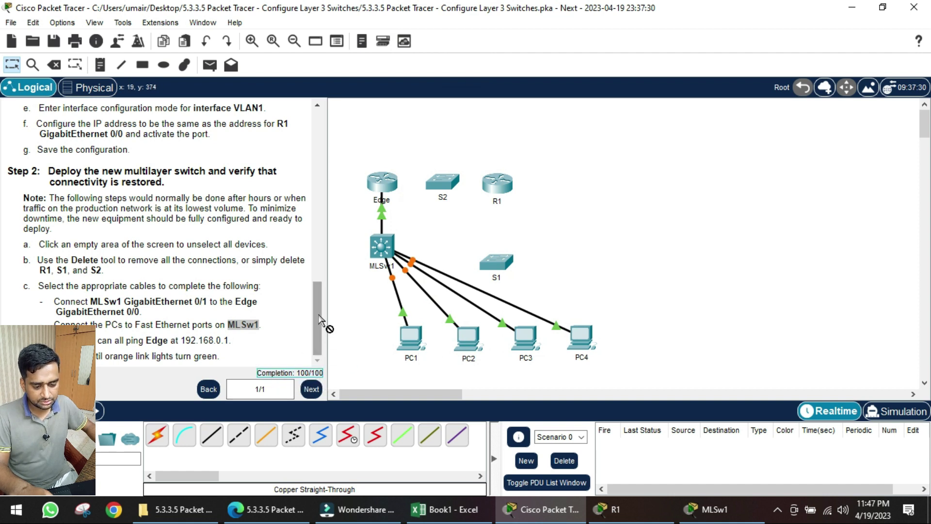
# - Check the instruction on pinging Edge and ping 192.168.0.1 from PC1's command prompt
pyautogui.click(174, 324)
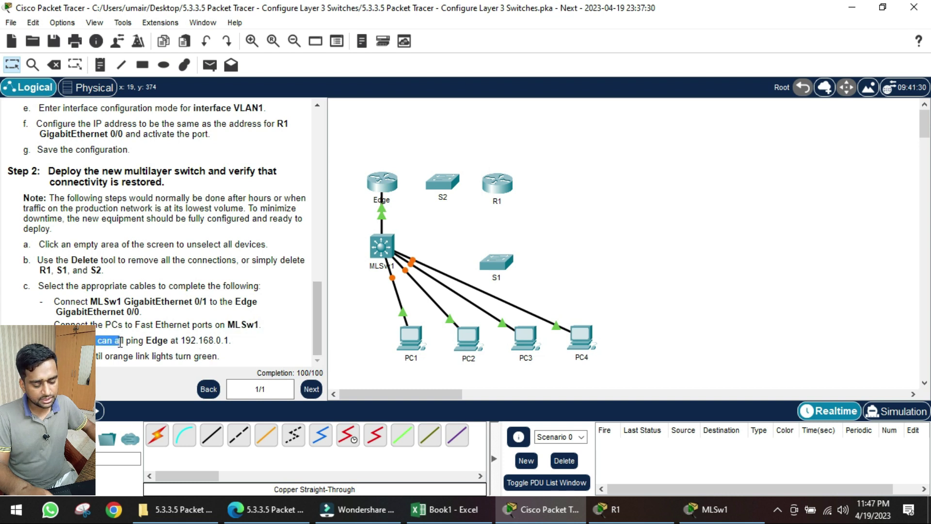
pyautogui.moveTo(169, 340)
pyautogui.mouseDown()
pyautogui.moveTo(154, 341)
pyautogui.moveTo(182, 336)
pyautogui.mouseUp()
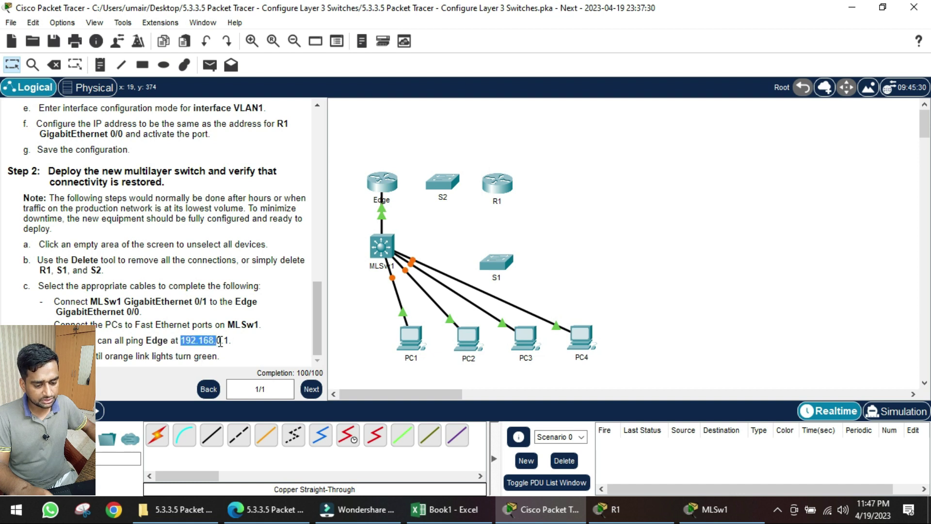
pyautogui.moveTo(231, 340); pyautogui.dragTo(413, 340)
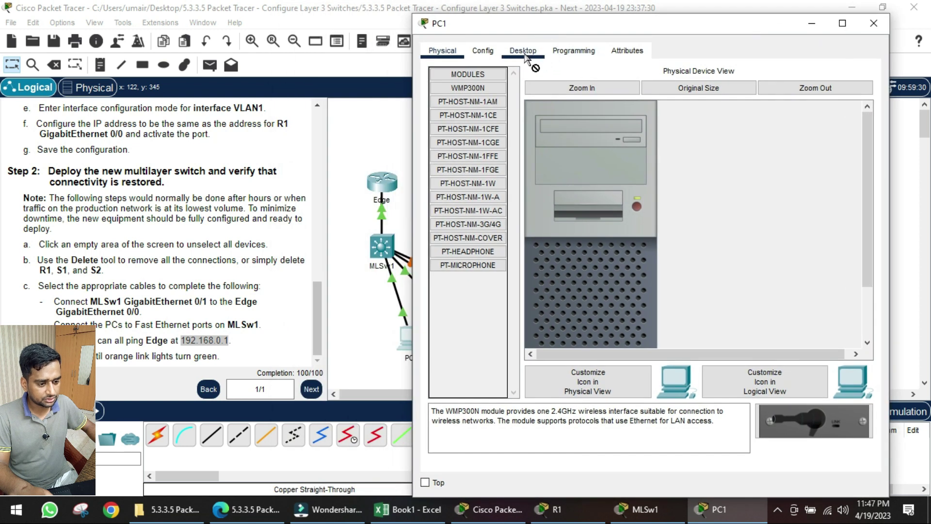
pyautogui.click(523, 52)
pyautogui.click(730, 121)
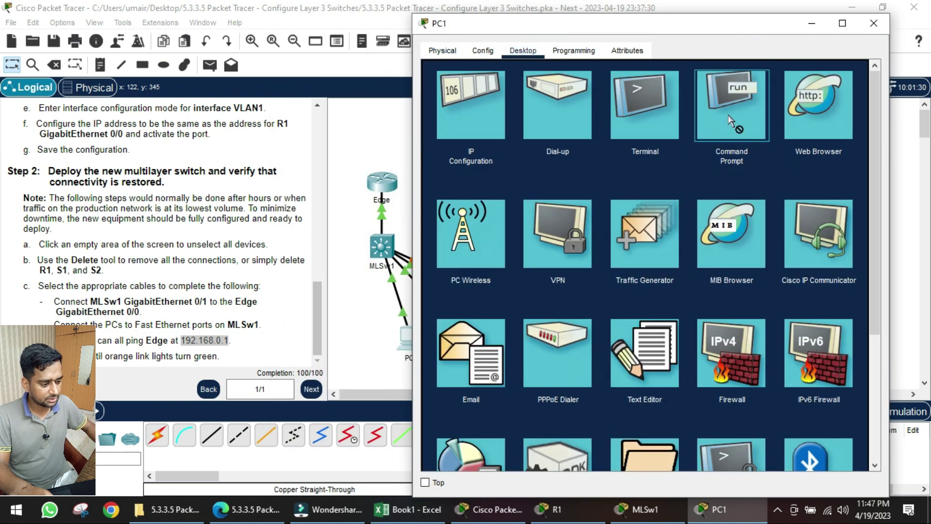
pyautogui.write('ping')
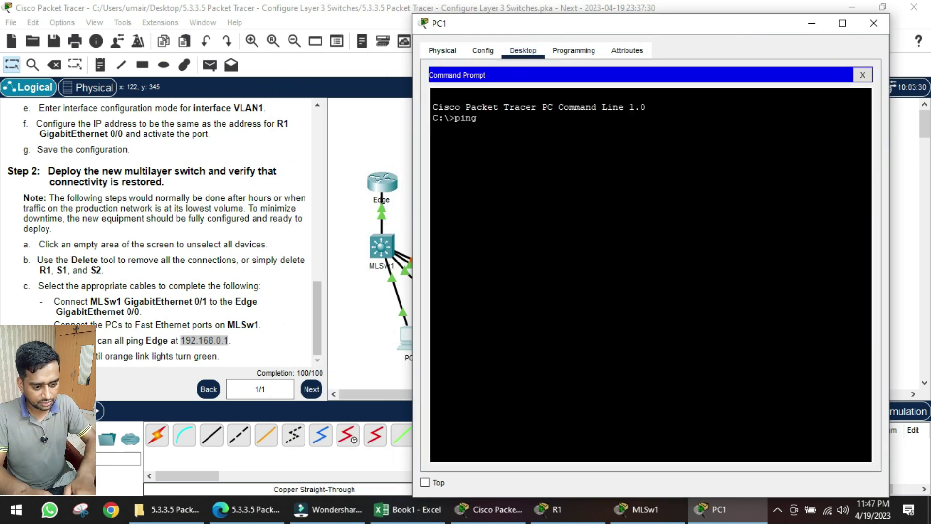
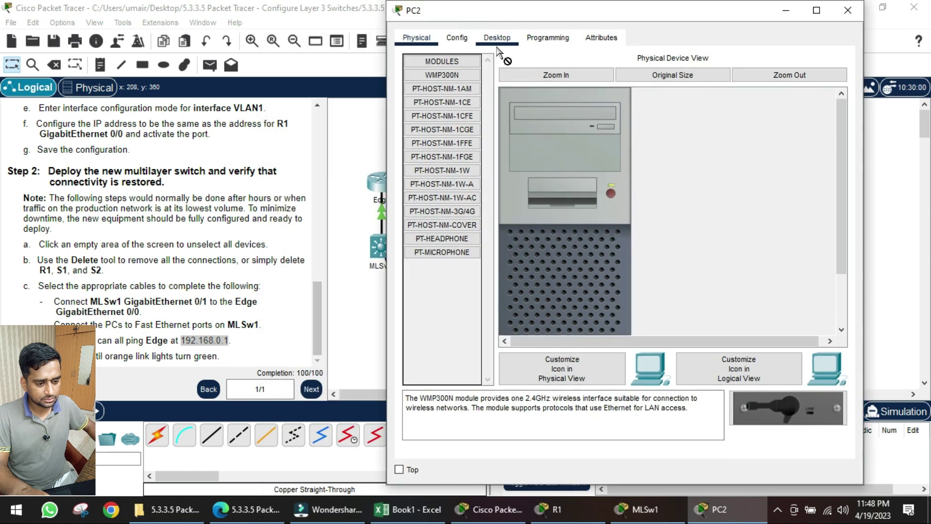
# - Test connectivity from PC2's command prompt with "ping 192.168.0.1" and close the PC2 window
pyautogui.click(497, 46)
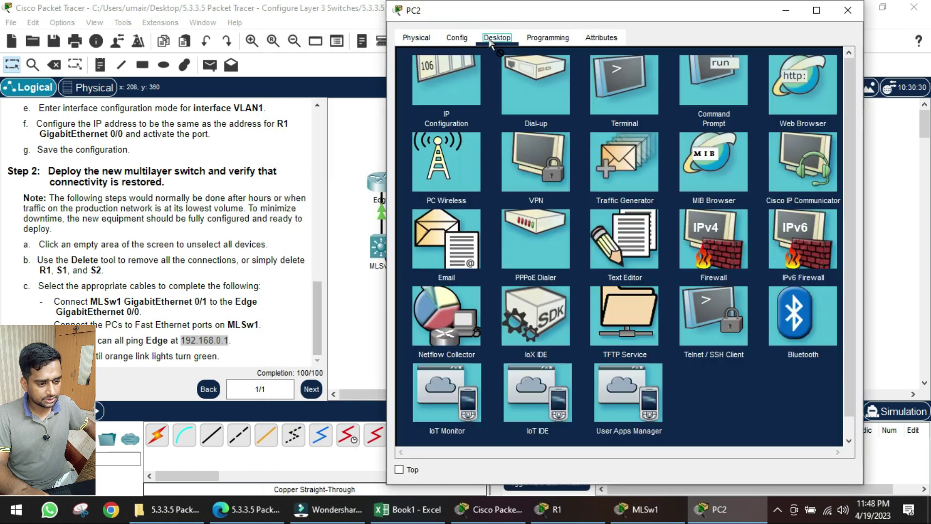
pyautogui.click(706, 89)
pyautogui.write('pin')
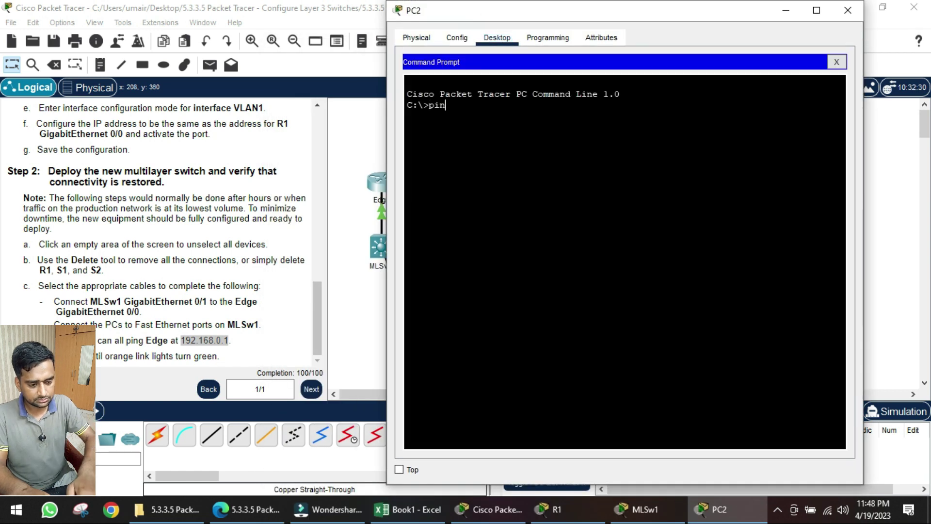
pyautogui.write('g 192.168.0.1')
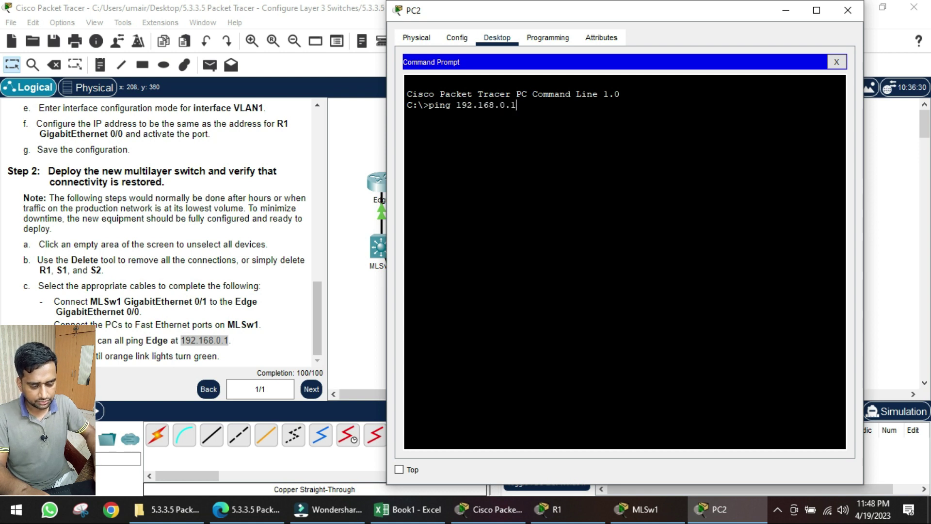
pyautogui.press('Return')
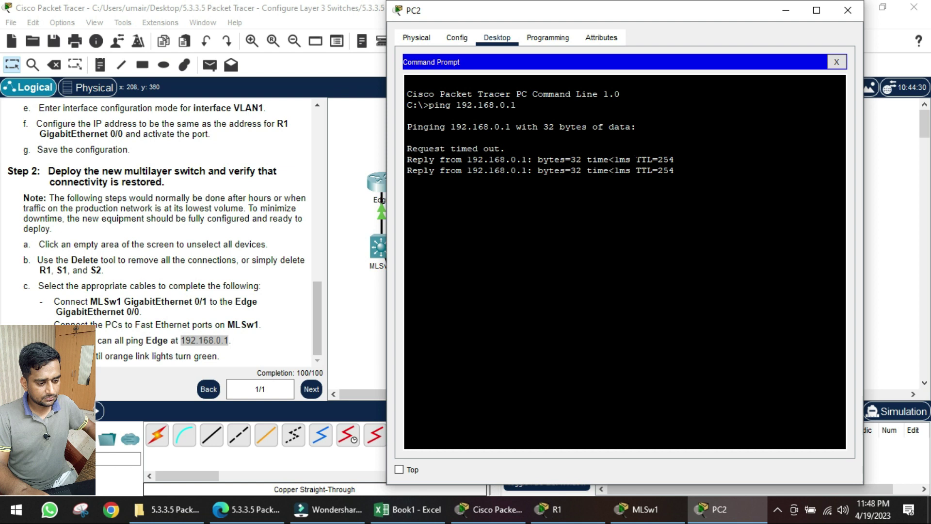
pyautogui.click(848, 11)
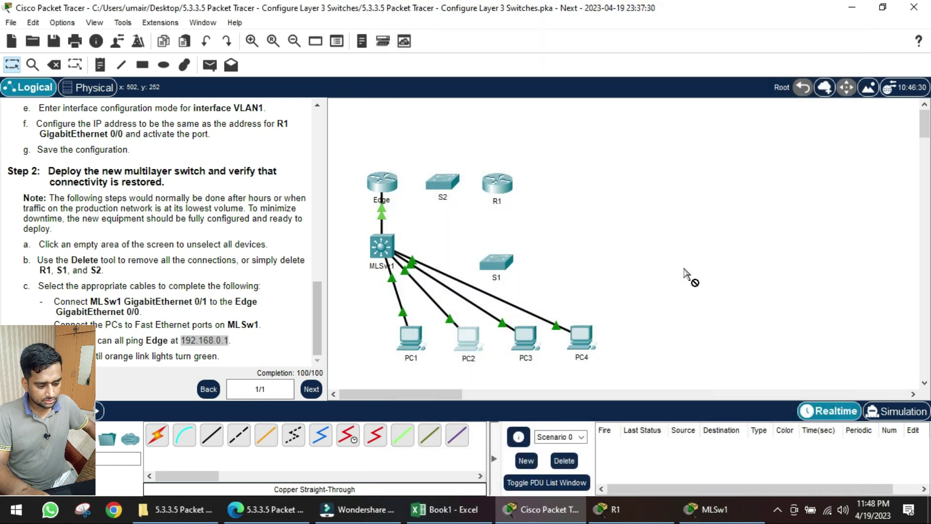
# - Ping 192.168.0.1 from PC3's command prompt, review the replies, and close the PC3 window
pyautogui.click(530, 346)
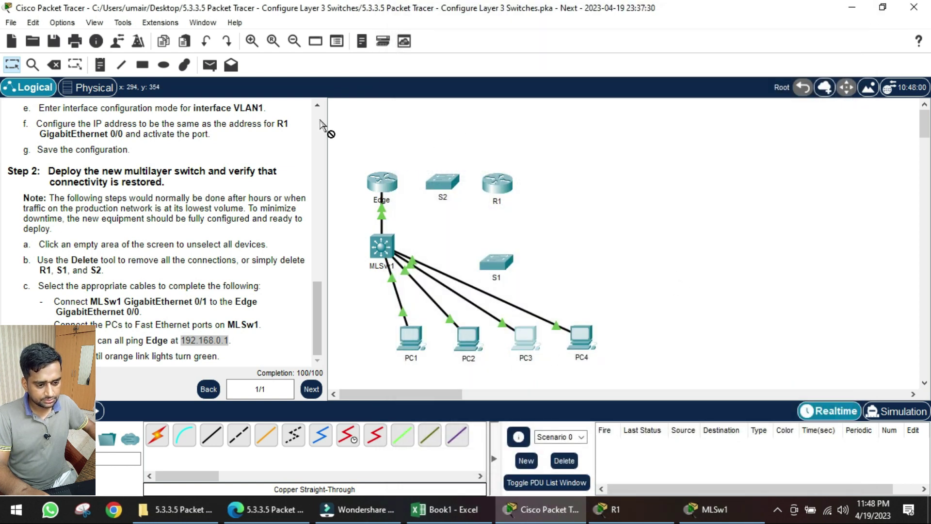
pyautogui.click(380, 48)
pyautogui.click(601, 122)
pyautogui.moveTo(495, 21); pyautogui.dragTo(647, 18)
pyautogui.write('ping 192.168.0.1')
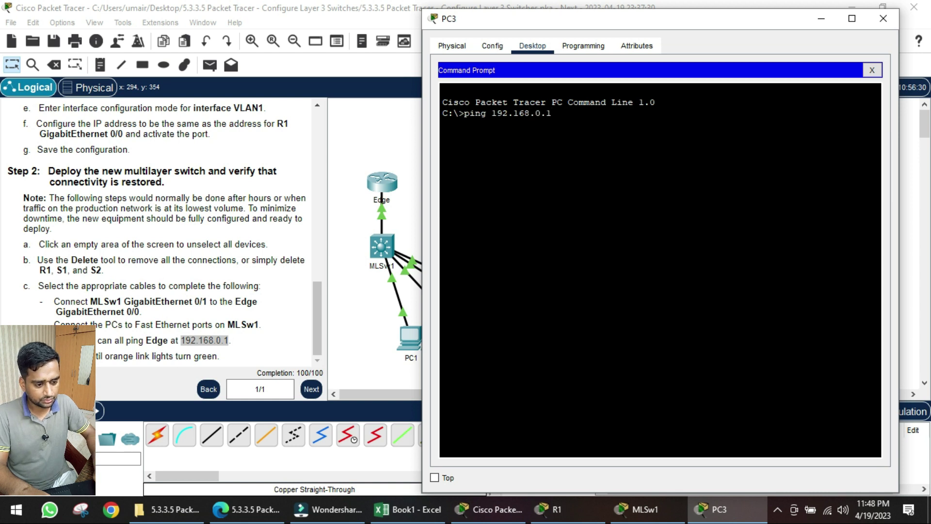
pyautogui.press('Return')
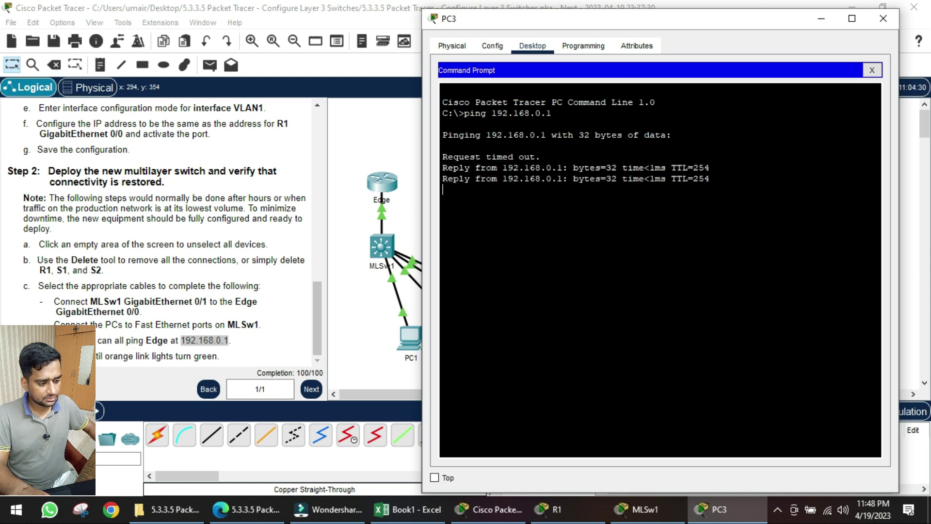
pyautogui.moveTo(687, 189); pyautogui.dragTo(688, 167)
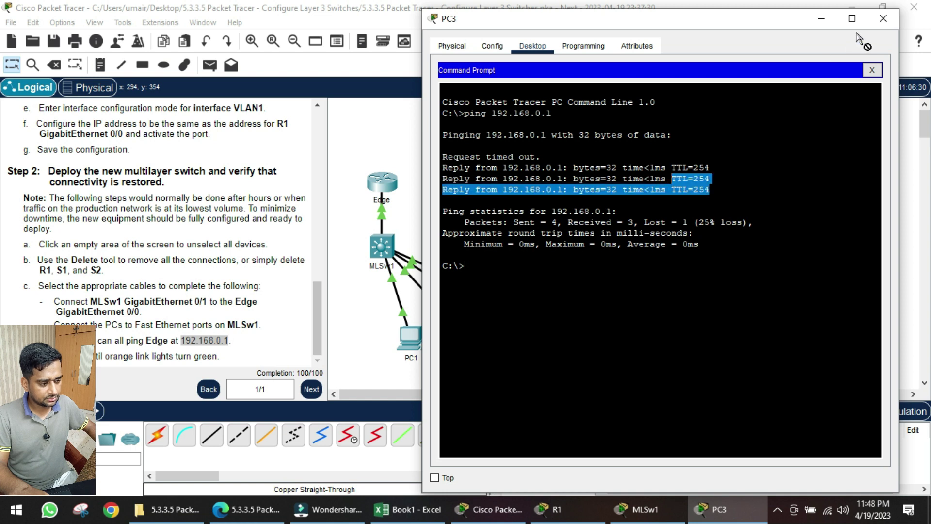
pyautogui.click(883, 19)
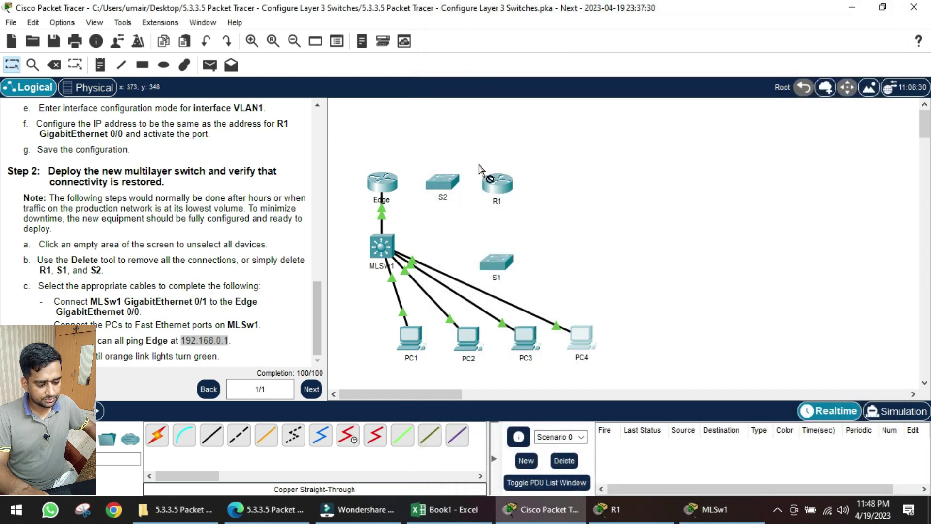
# - Open the command prompt on PC4
pyautogui.click(582, 339)
pyautogui.click(380, 48)
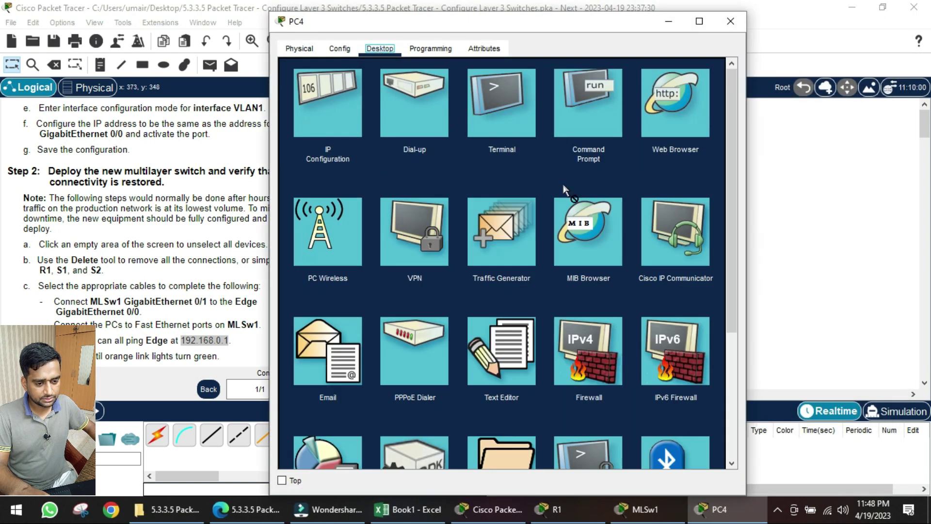
pyautogui.click(592, 118)
pyautogui.write('ping')
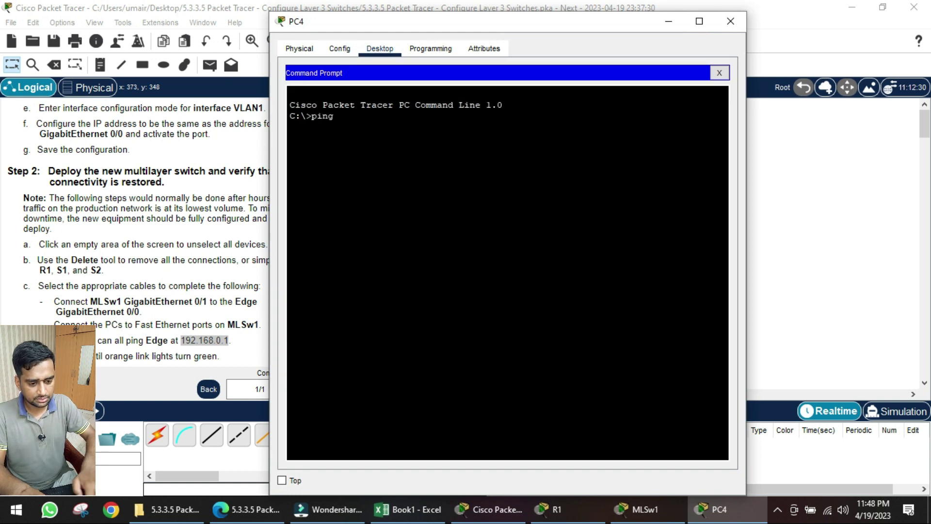
pyautogui.write(' 192.1')
pyautogui.press('Return')
pyautogui.write('8')
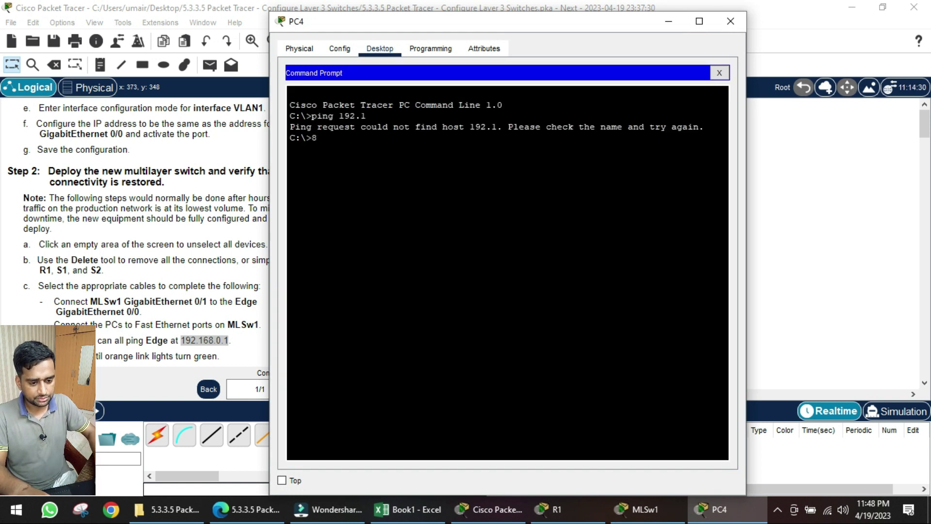
pyautogui.press('BackSpace')
# - Run "ping 192.168.0.1" on PC4, review the ping output, and close the PC4 window
pyautogui.write('ping 192.168.0.1')
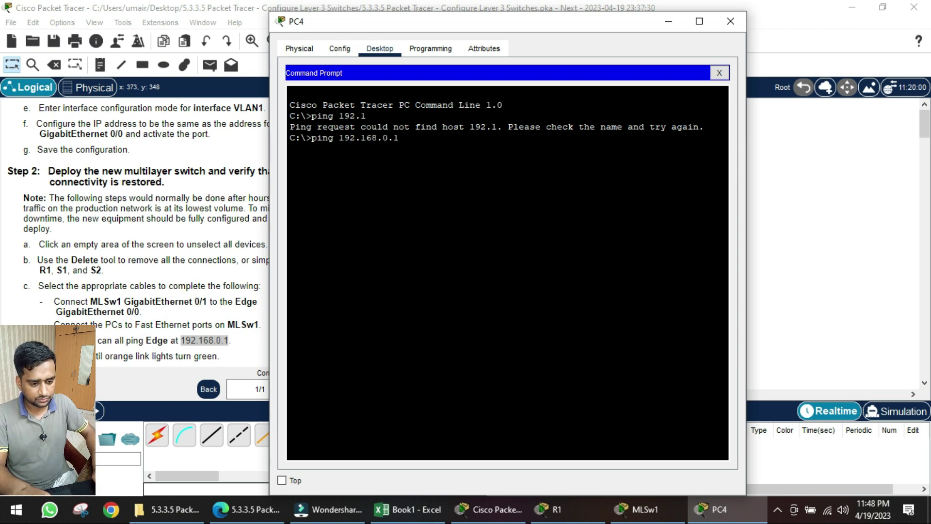
pyautogui.press('Return')
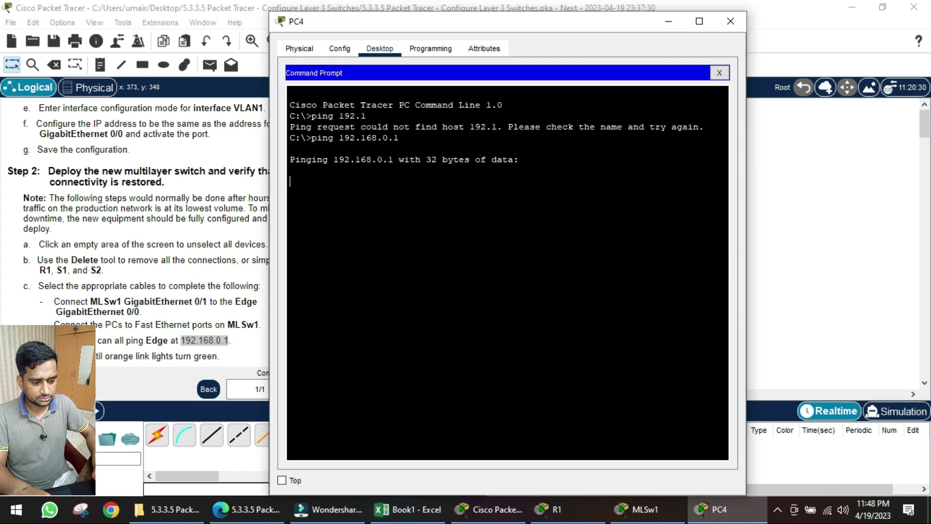
pyautogui.moveTo(449, 21); pyautogui.dragTo(551, 18)
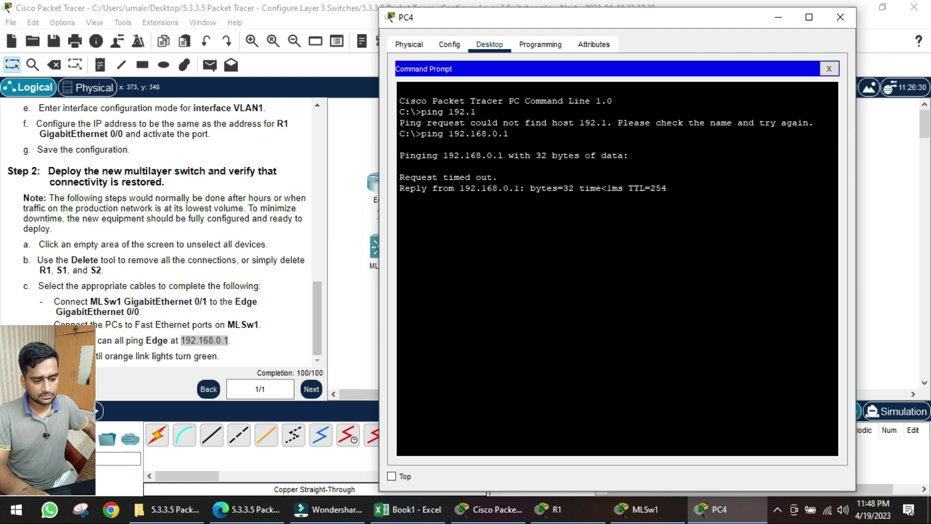
pyautogui.moveTo(533, 301); pyautogui.dragTo(601, 199)
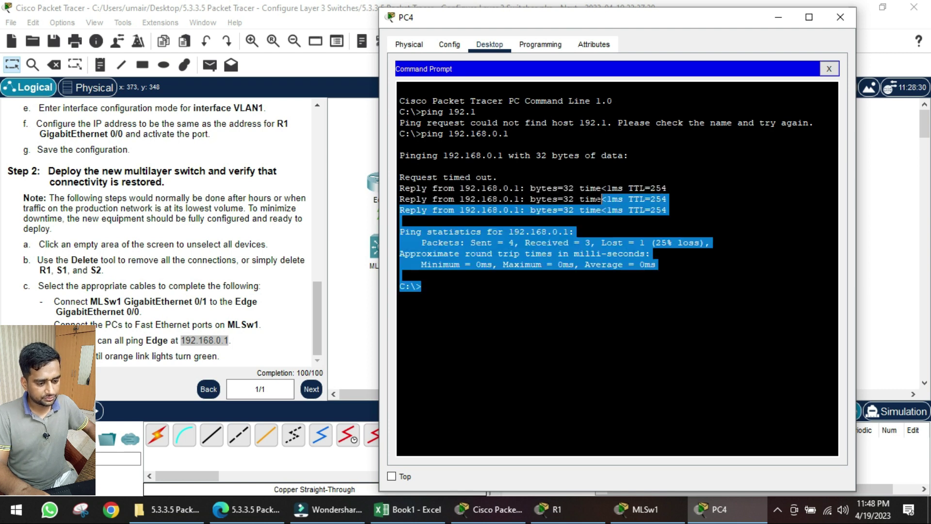
pyautogui.click(656, 264)
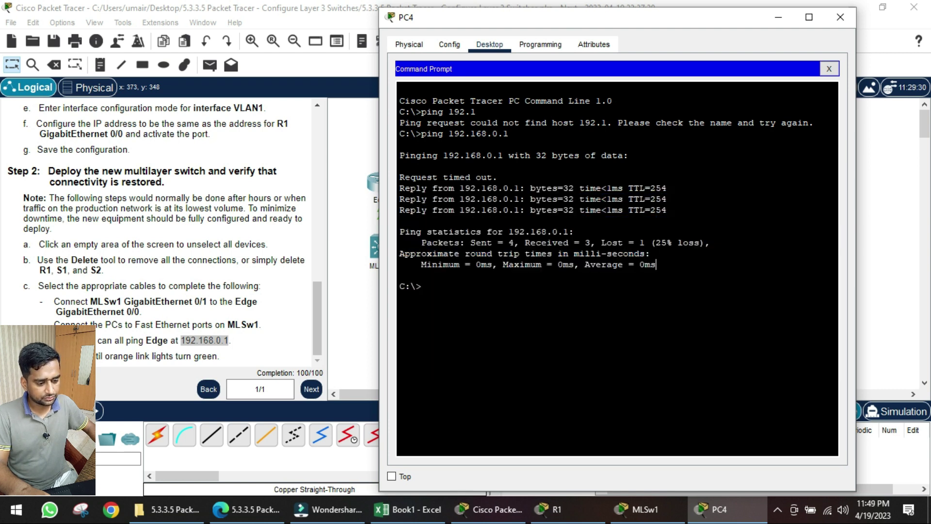
pyautogui.click(841, 17)
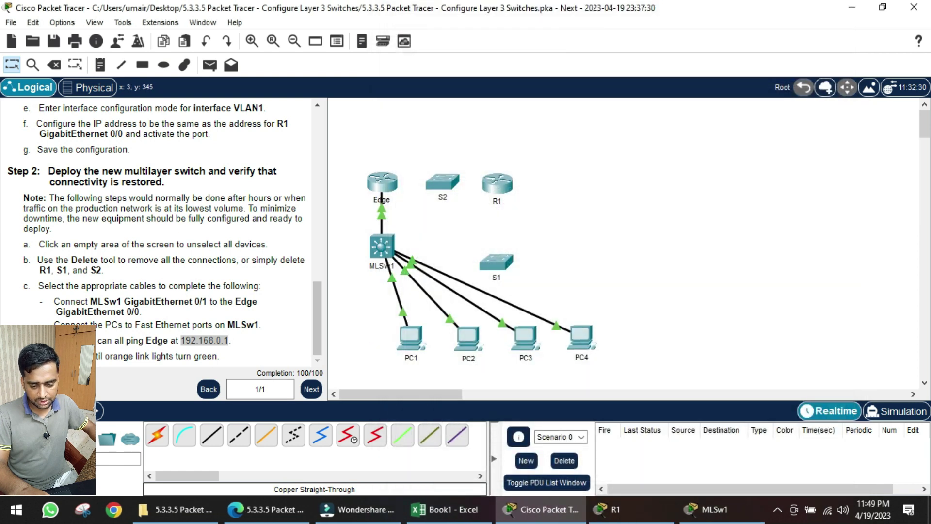
# - Check the activity results, examining the overall feedback and the status of each assessment item
pyautogui.click(318, 337)
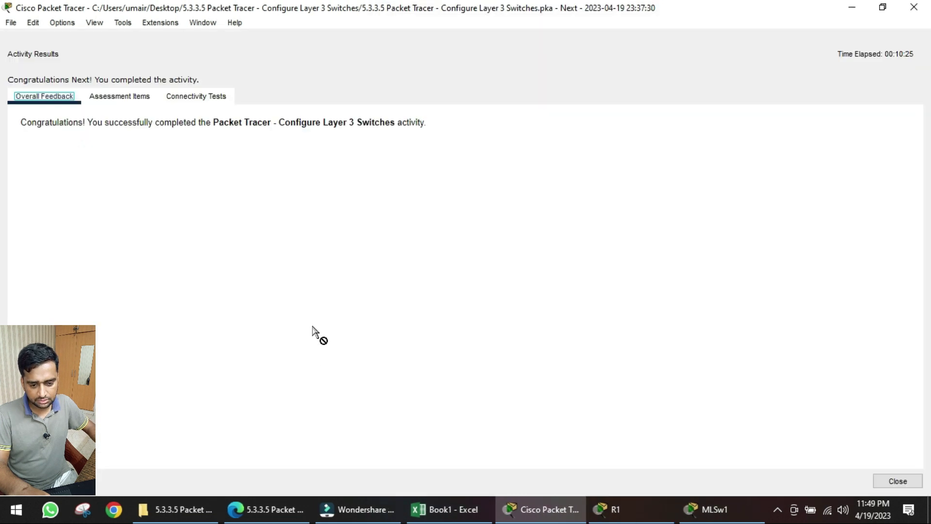
pyautogui.moveTo(36, 123); pyautogui.dragTo(176, 336)
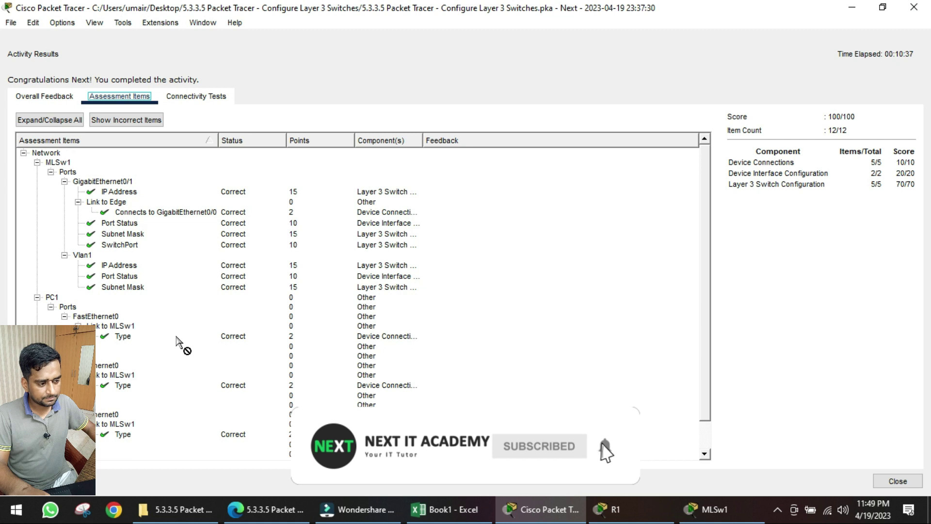